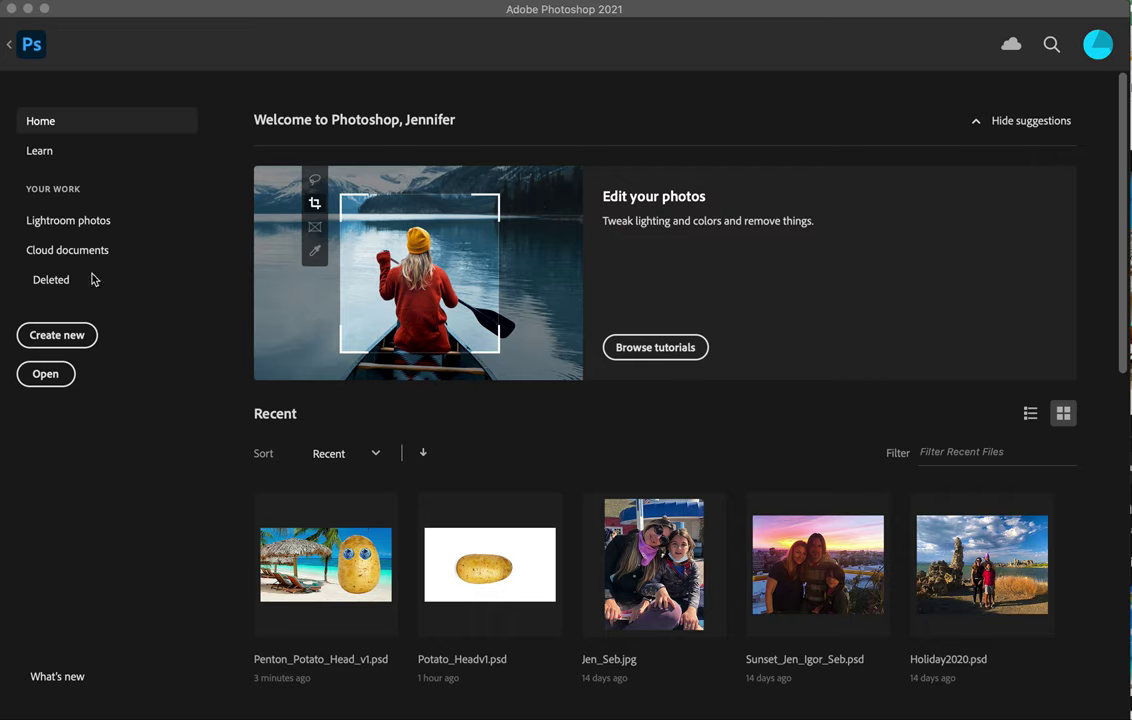
Open the New Document dialog from the Photoshop home screen.
{"action": "left_click", "coordinate": [55, 337]}
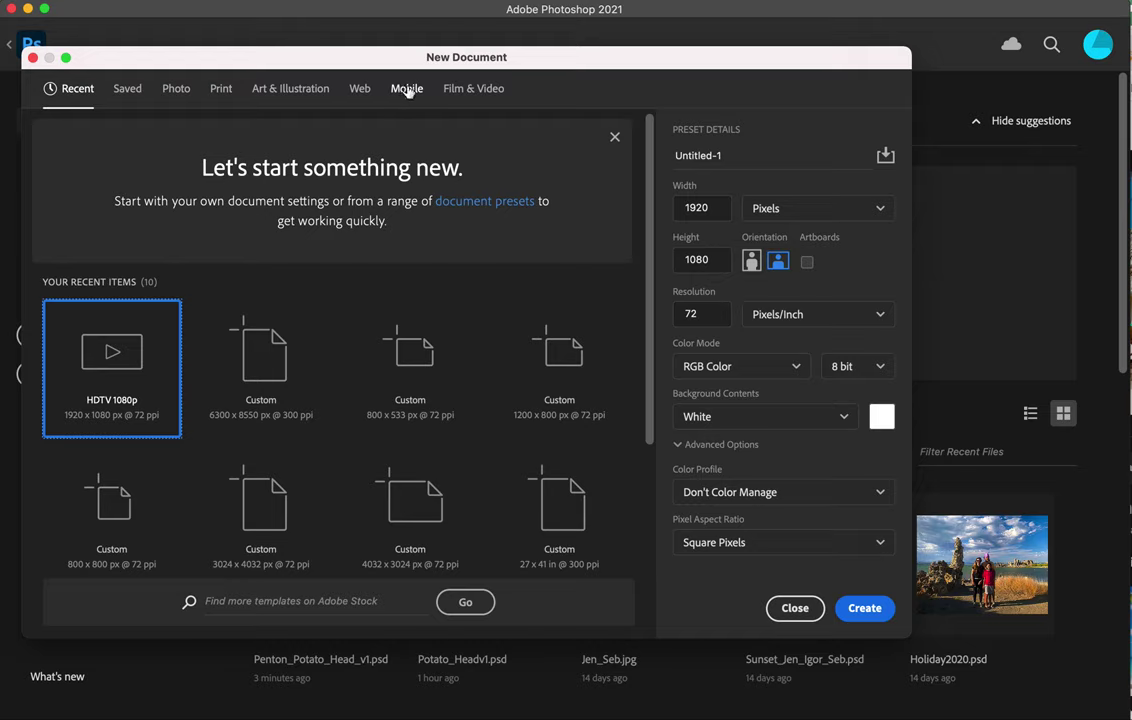
Create a blank 1920 × 1080 px document from the Film & Video HDTV 1080p preset.
{"action": "left_click", "coordinate": [474, 91]}
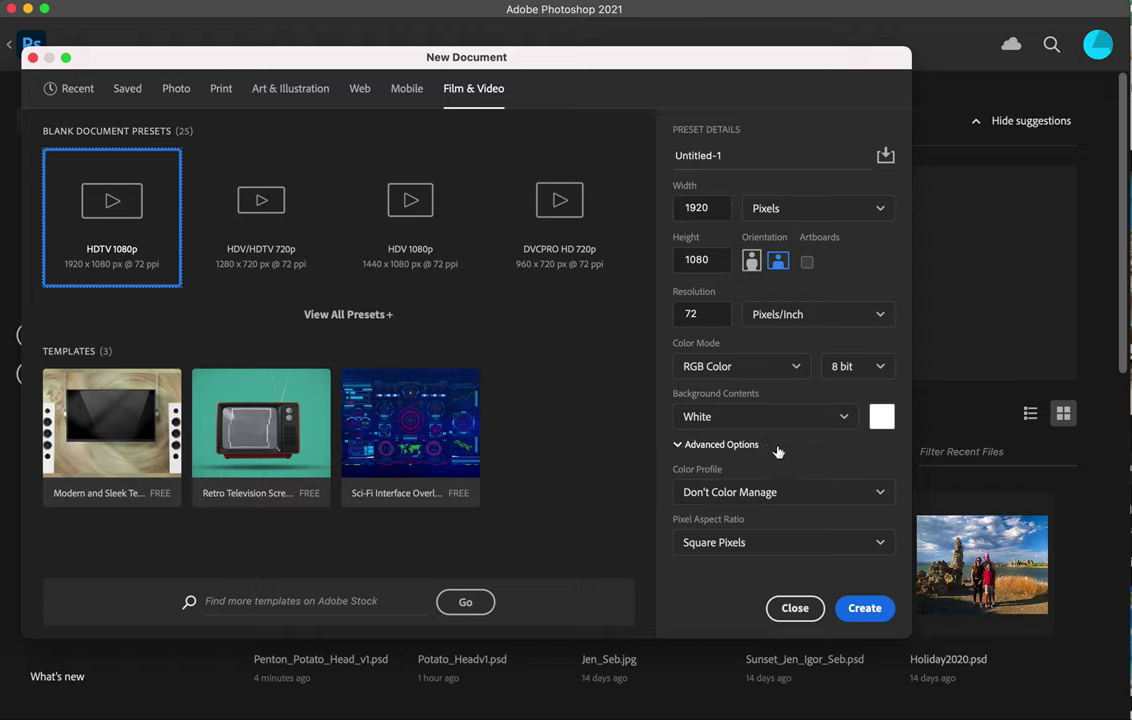
{"action": "left_click", "coordinate": [864, 608]}
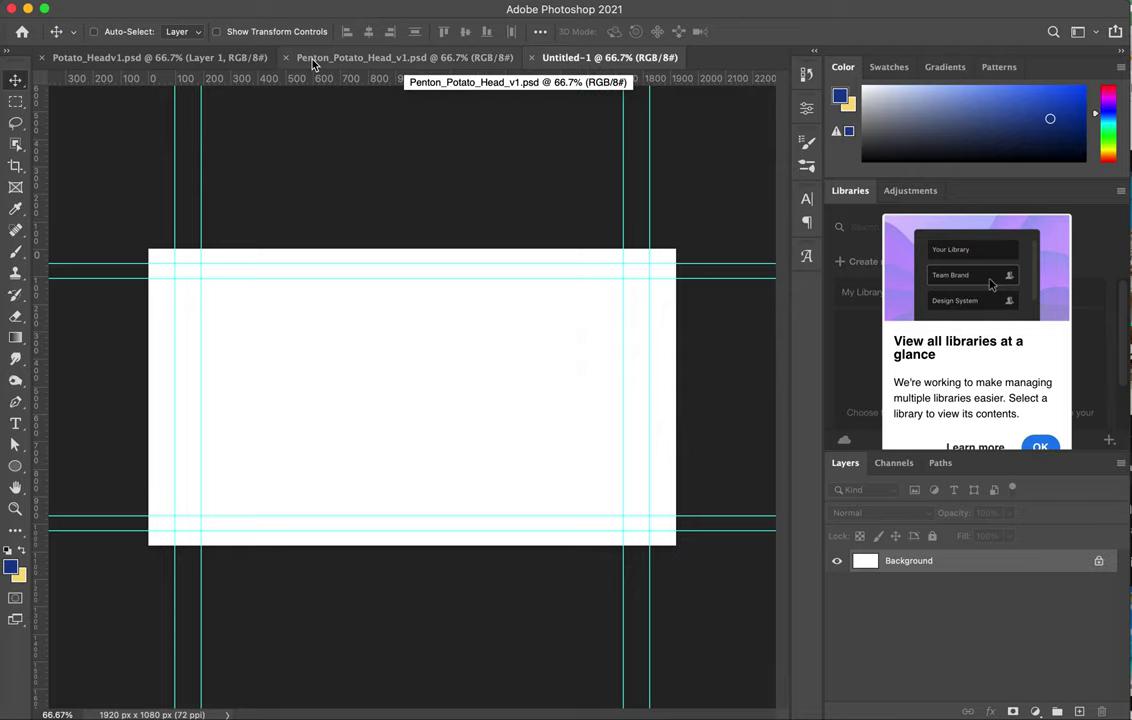
Open the File menu for the blank Untitled-1 document.
{"action": "left_click", "coordinate": [80, 0]}
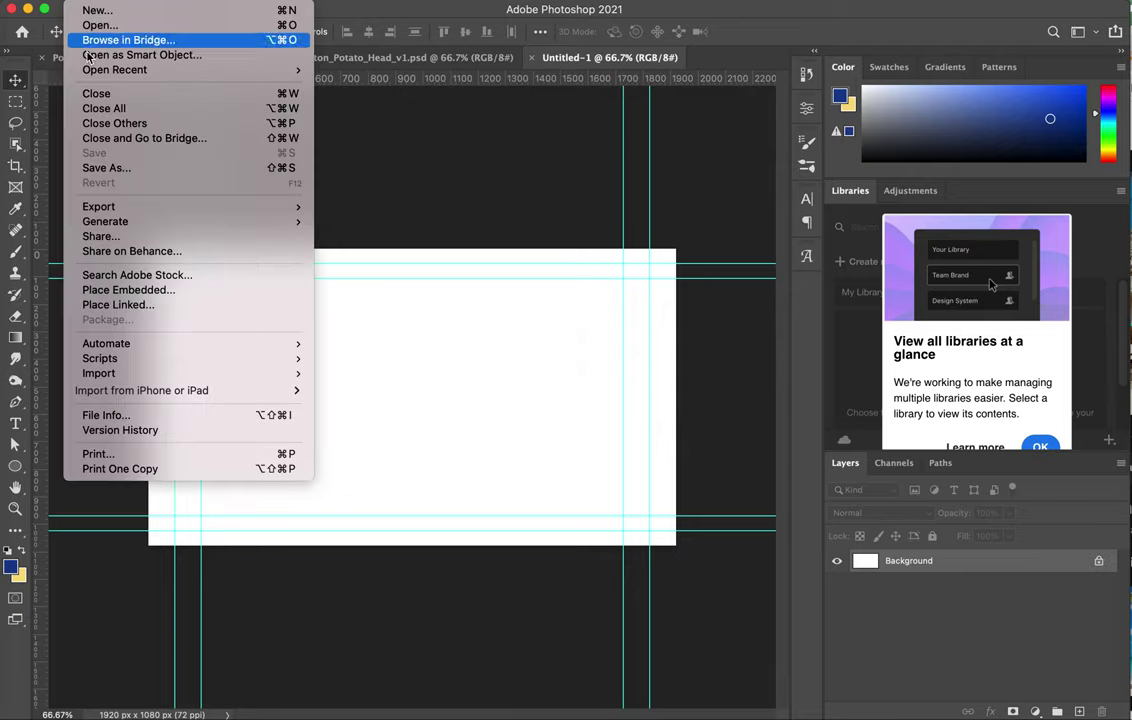
Save the document on the computer as Penton_Potato_Head_v2.psd in the Winter 2021 folder.
{"action": "left_click", "coordinate": [98, 169]}
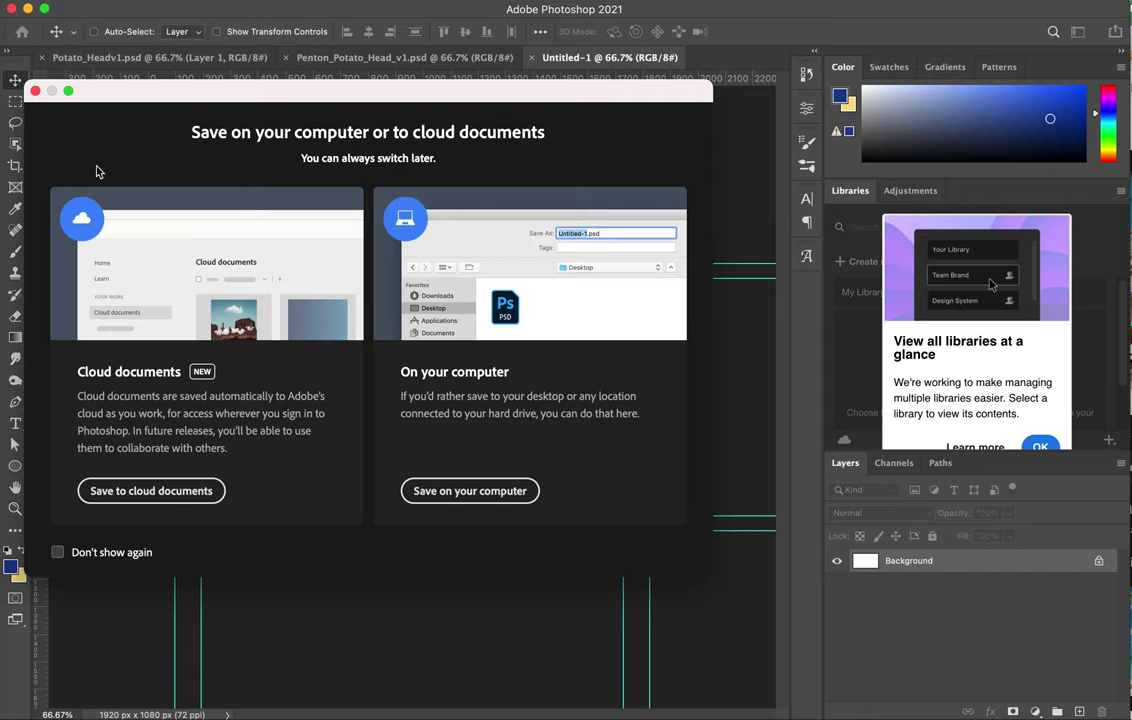
{"action": "left_click", "coordinate": [462, 497]}
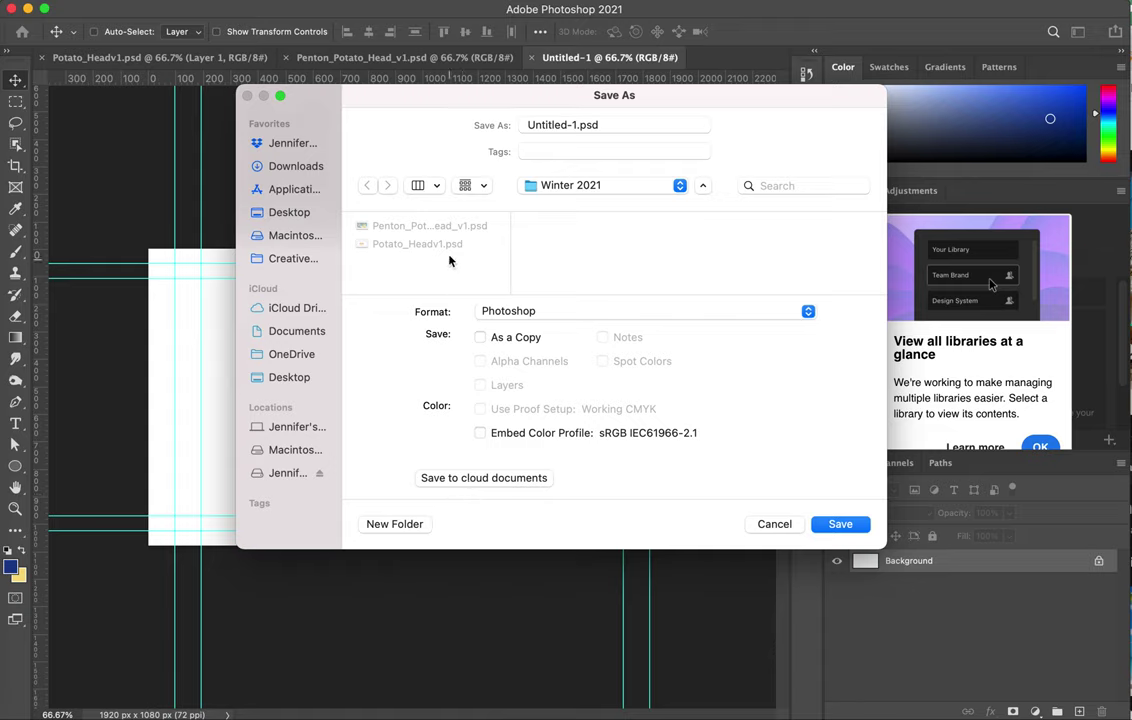
{"action": "left_click", "coordinate": [418, 228]}
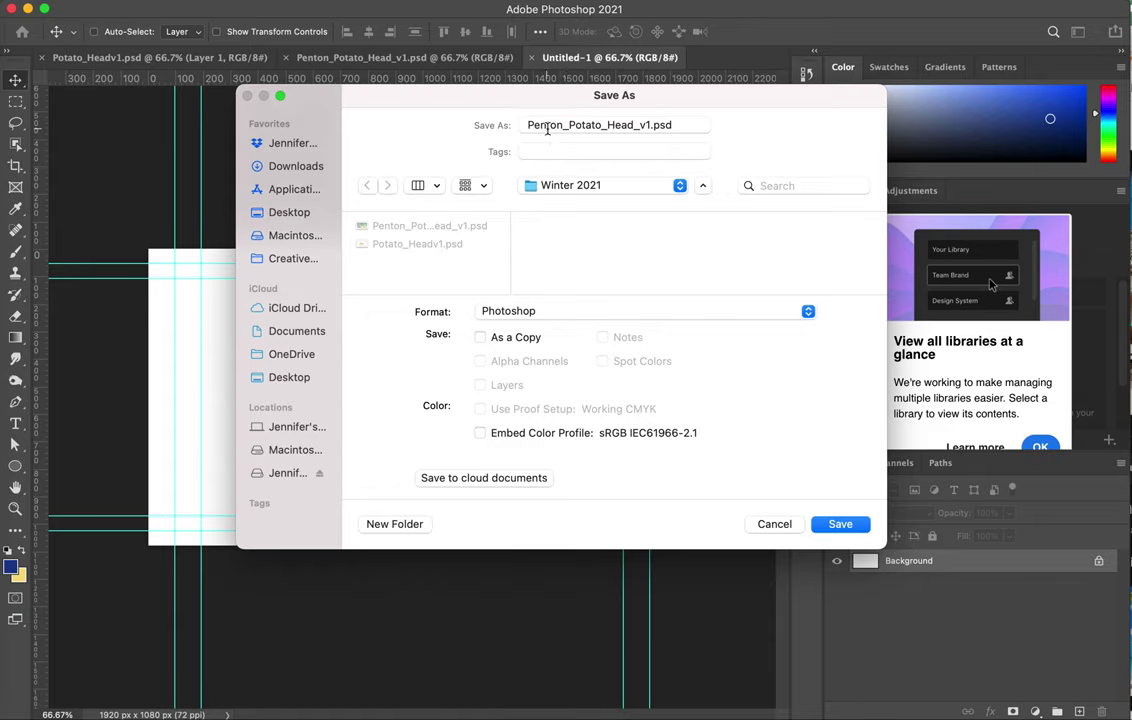
{"action": "left_click", "coordinate": [651, 125]}
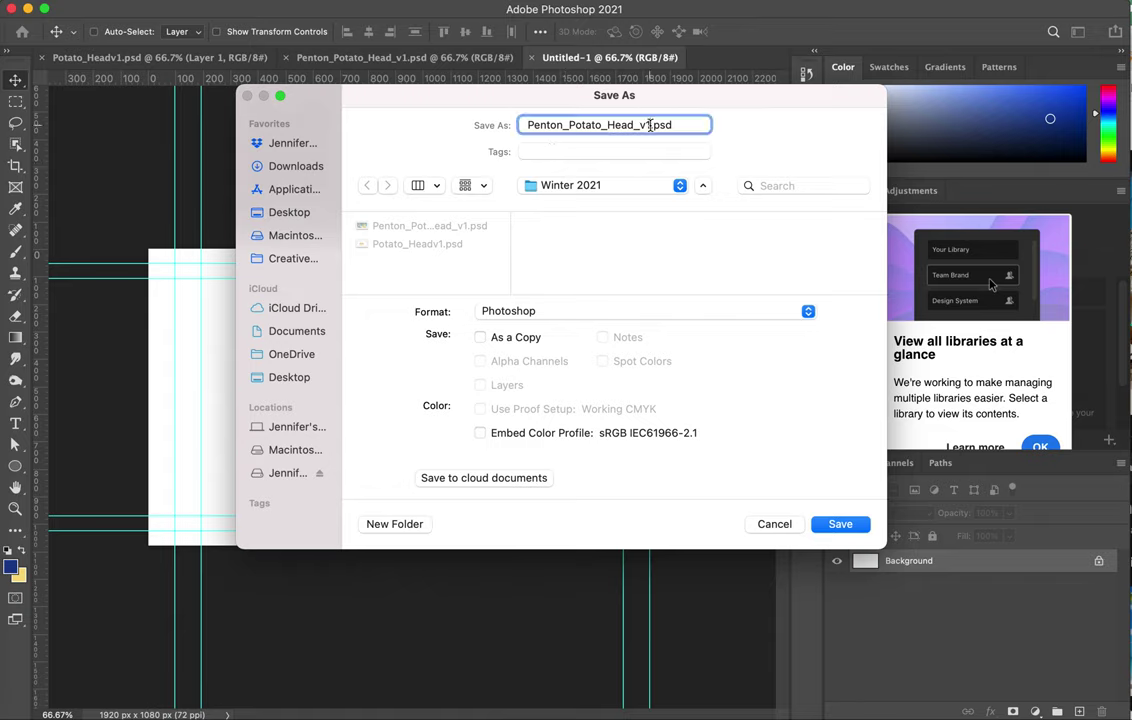
{"action": "key", "text": "BackSpace"}
{"action": "type", "text": "2"}
{"action": "left_click", "coordinate": [836, 526]}
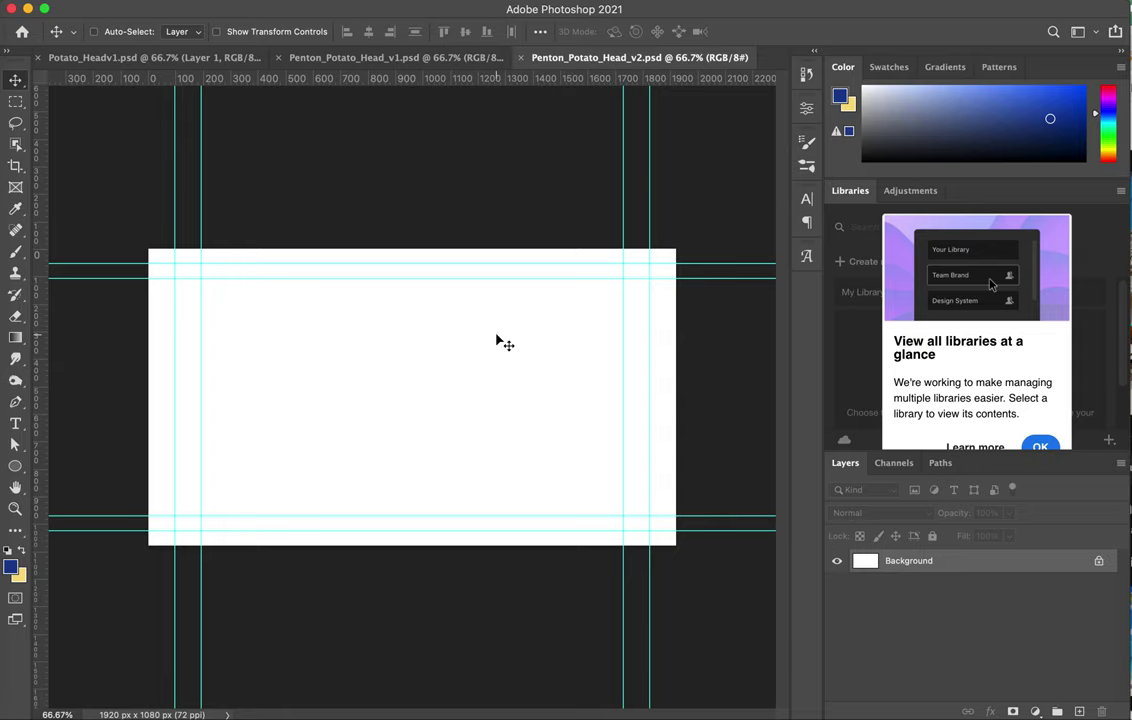
Switch from Photoshop to Google Chrome showing the 'beach' image results.
{"action": "key", "text": "super+Tab"}
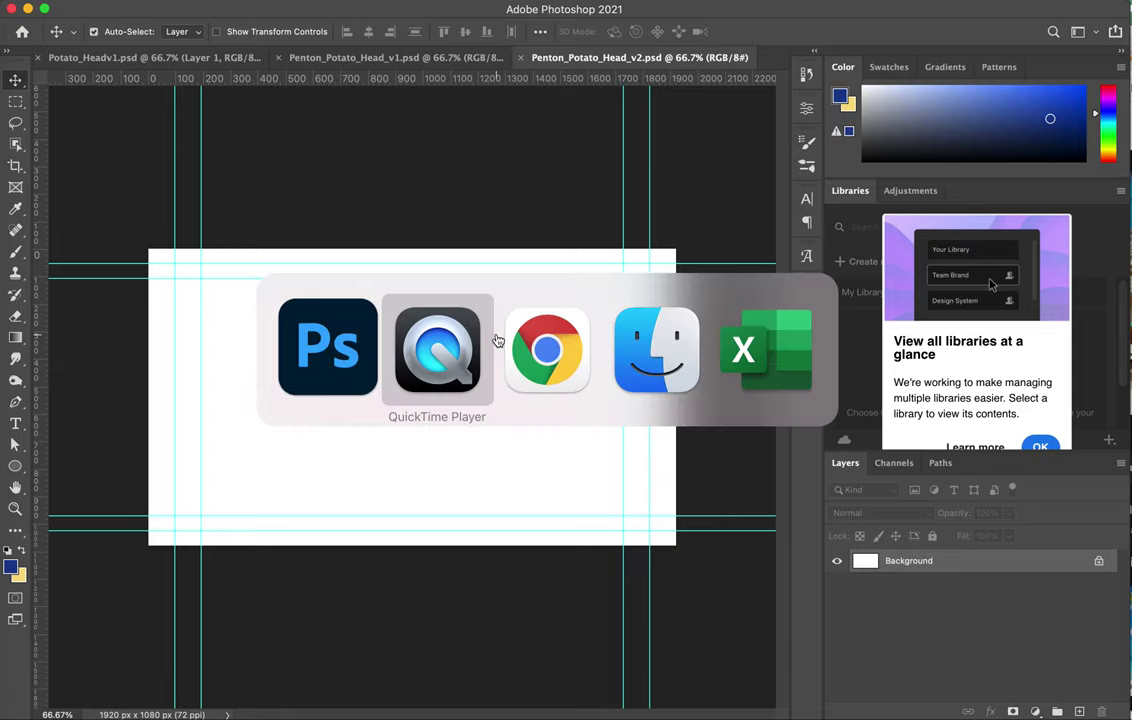
{"action": "key", "text": "super+Tab"}
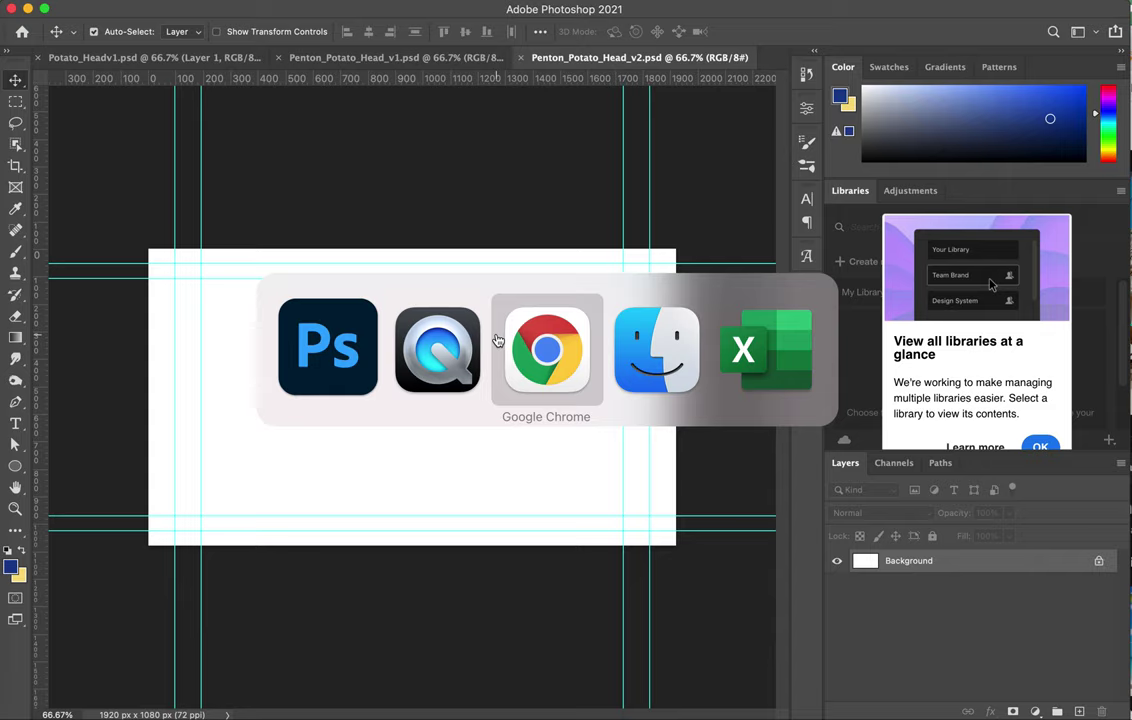
{"action": "key", "text": "super+Tab"}
{"action": "key", "text": "super+Tab"}
{"action": "key", "text": "super+Tab"}
{"action": "key", "text": "super+Tab"}
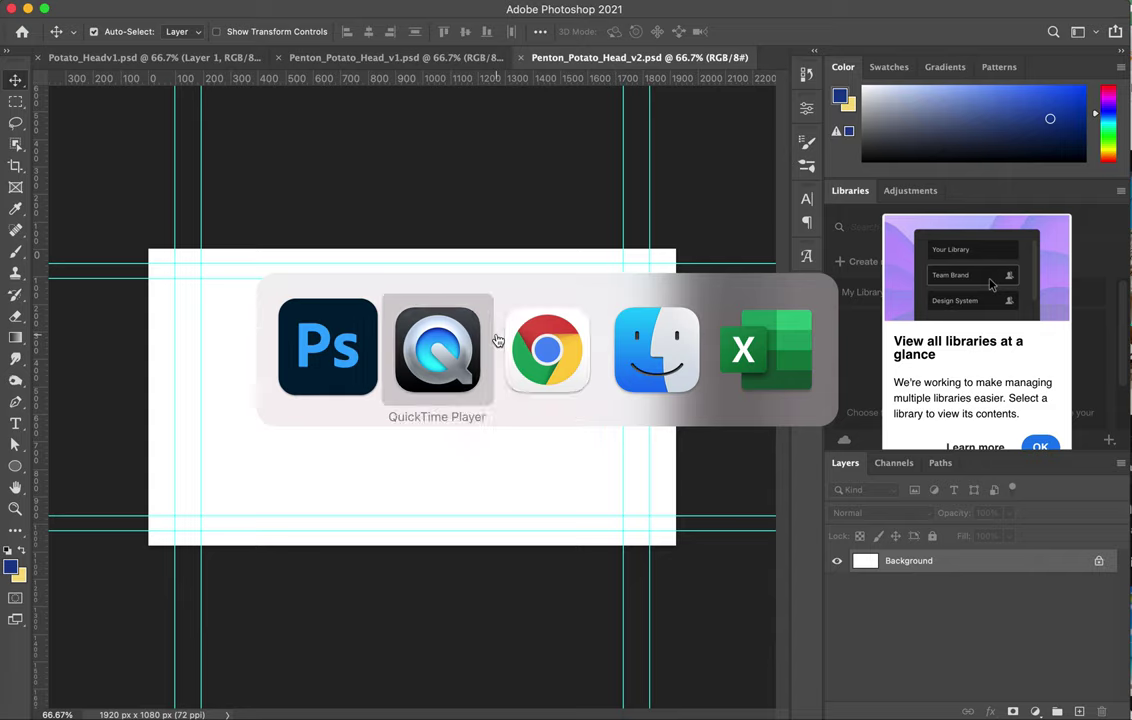
{"action": "key", "text": "super+Tab"}
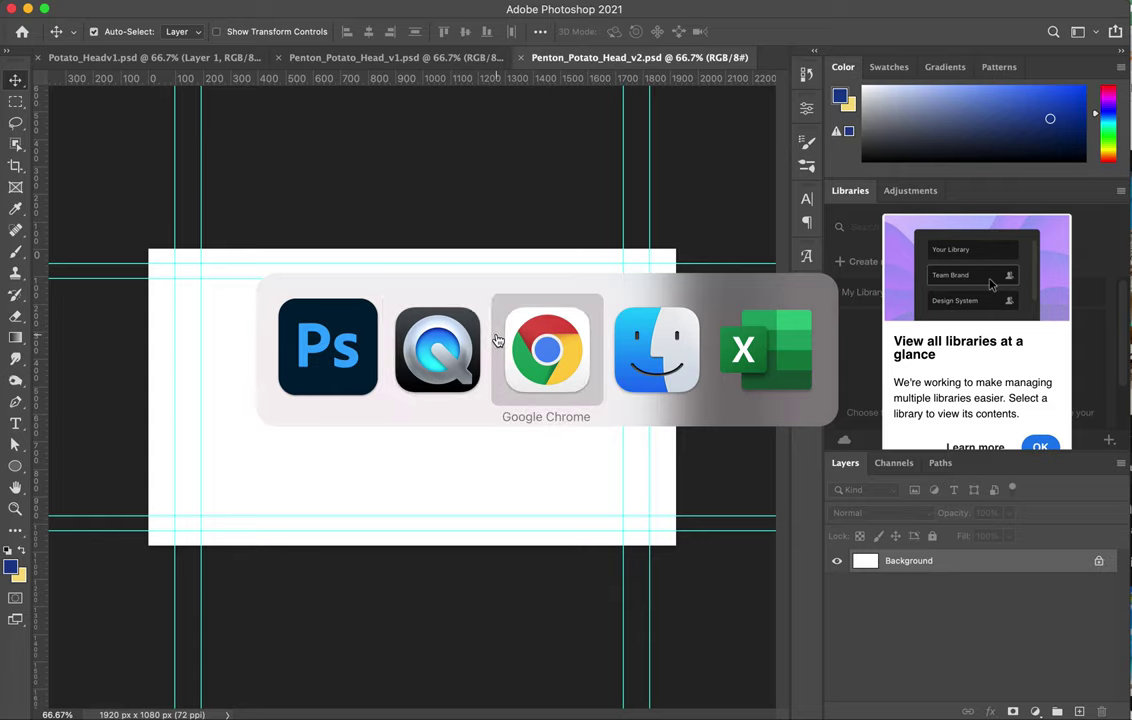
{"action": "key", "text": "super+Tab"}
{"action": "key", "text": "super+Tab"}
{"action": "key", "text": "super+Tab"}
{"action": "key", "text": "super+Tab"}
{"action": "key", "text": "super+Tab"}
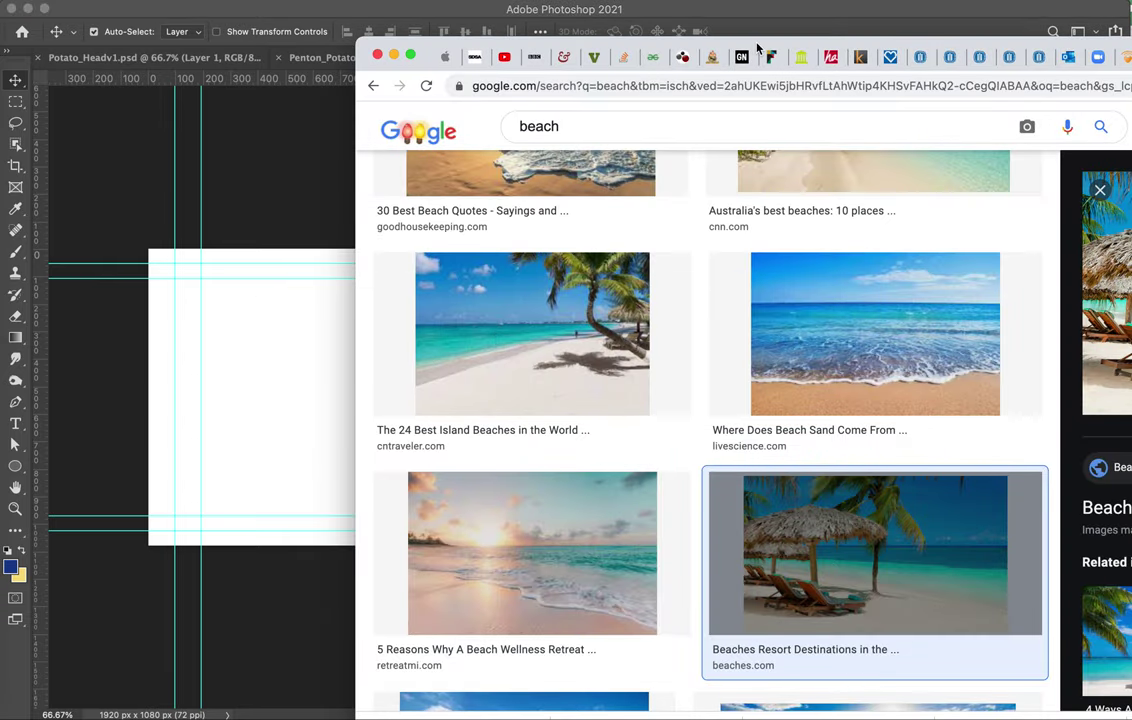
Drag the thatched-umbrella beach photo from Chrome into Photoshop as Layer 1, centred on the canvas.
{"action": "left_click_drag", "start_coordinate": [757, 47], "coordinate": [421, 44]}
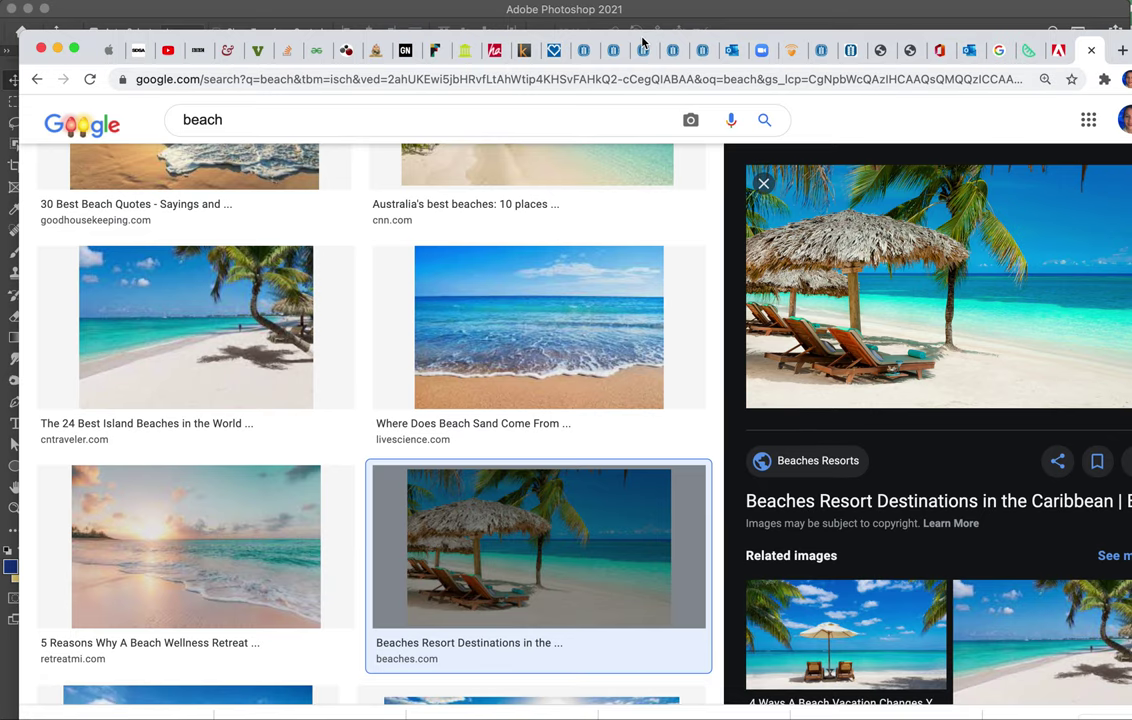
{"action": "left_click_drag", "start_coordinate": [643, 44], "coordinate": [899, 46]}
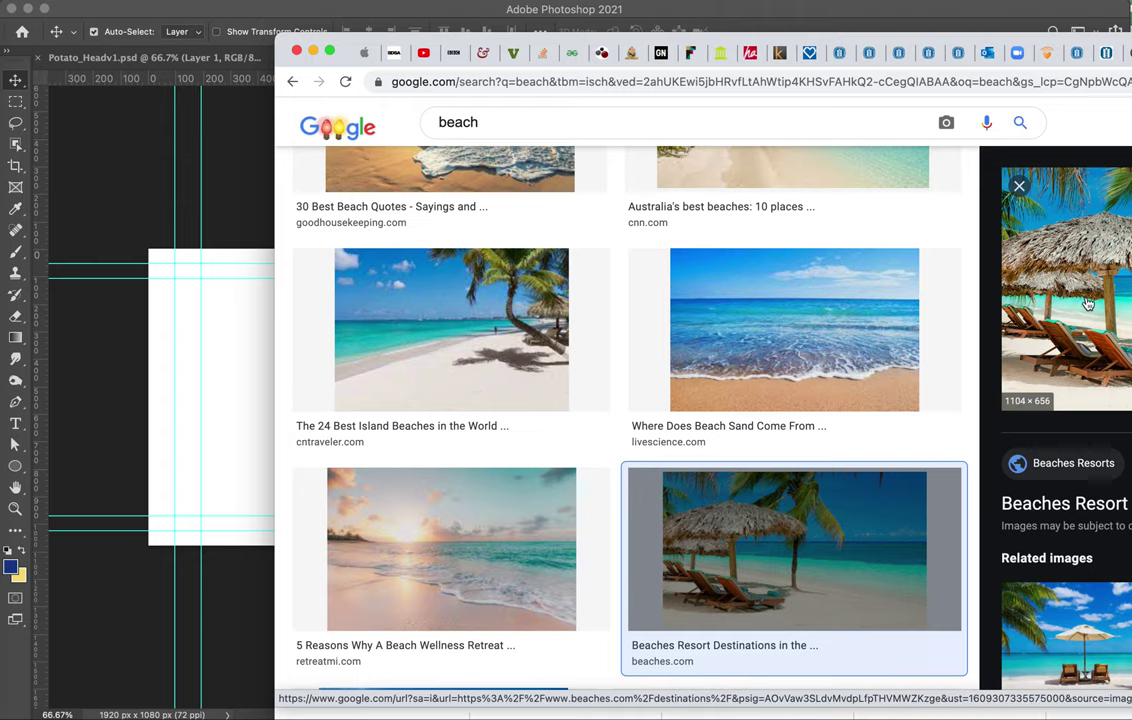
{"action": "left_click_drag", "start_coordinate": [1084, 301], "coordinate": [195, 420]}
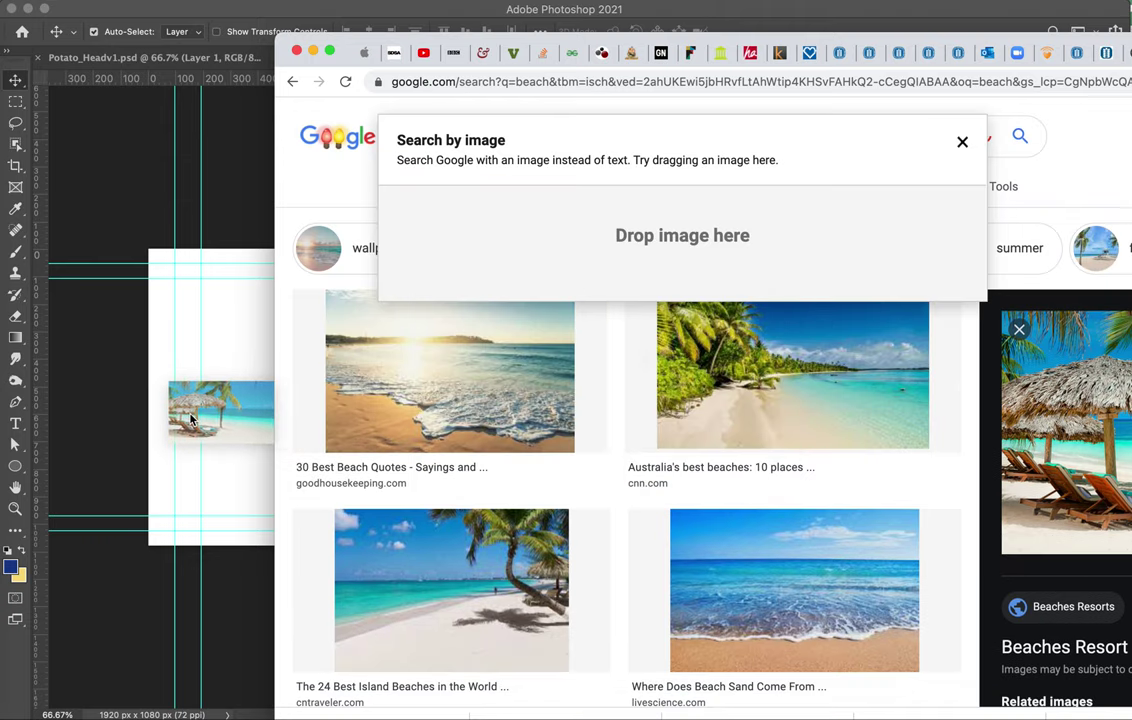
{"action": "left_click_drag", "start_coordinate": [191, 420], "coordinate": [192, 420]}
{"action": "left_click_drag", "start_coordinate": [260, 420], "coordinate": [481, 405]}
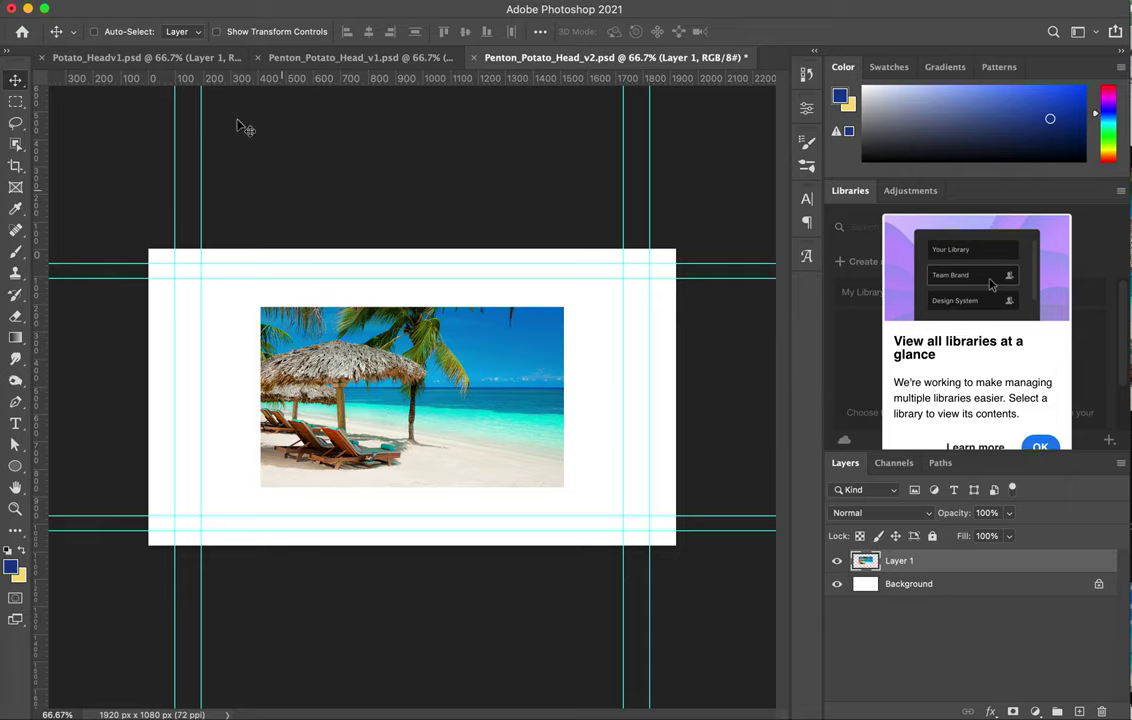
{"action": "left_click", "coordinate": [125, 0]}
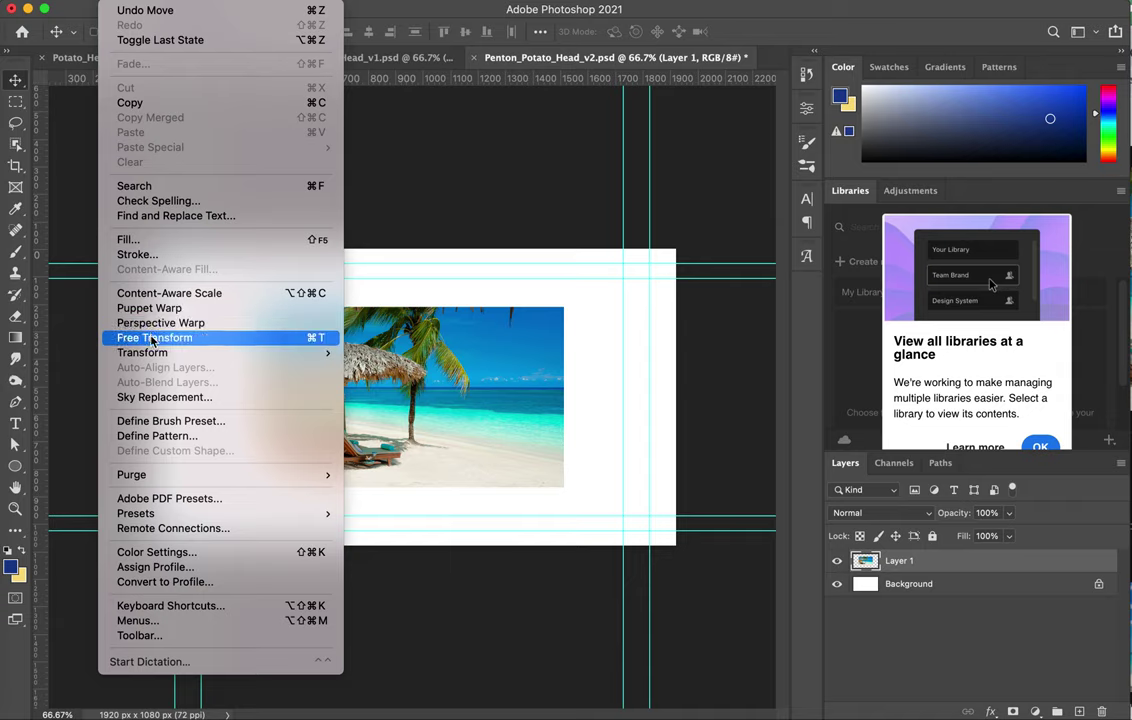
{"action": "left_click", "coordinate": [314, 342]}
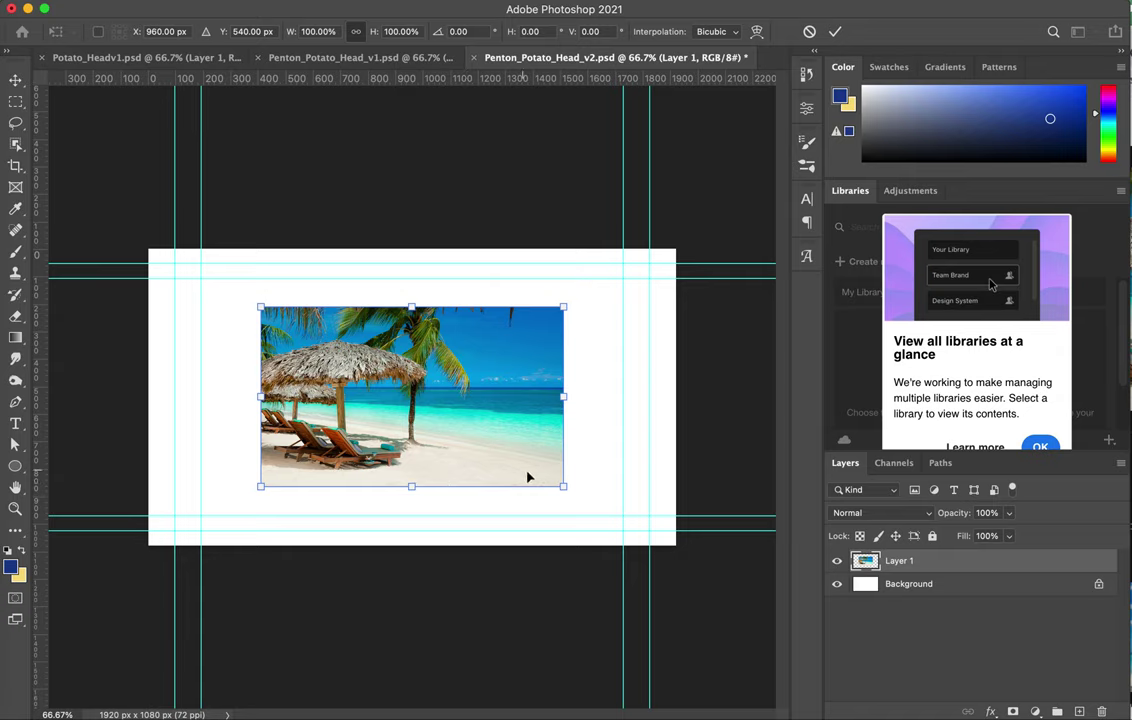
{"action": "left_click_drag", "start_coordinate": [563, 487], "coordinate": [589, 501]}
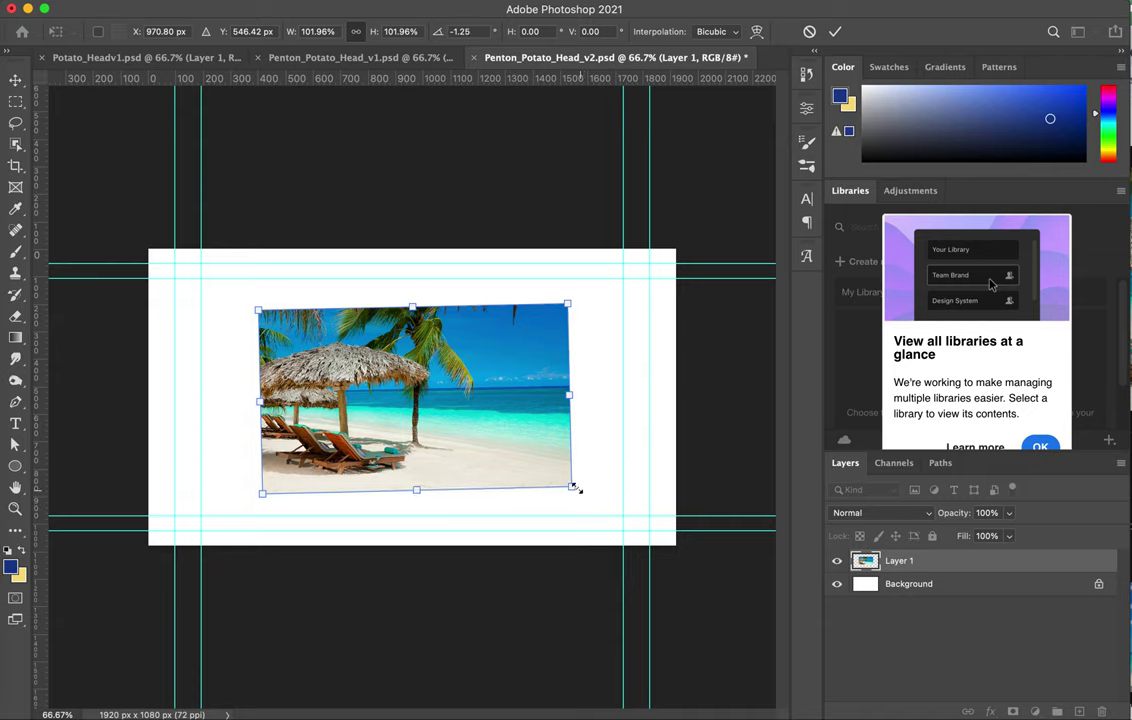
{"action": "right_click", "coordinate": [496, 427]}
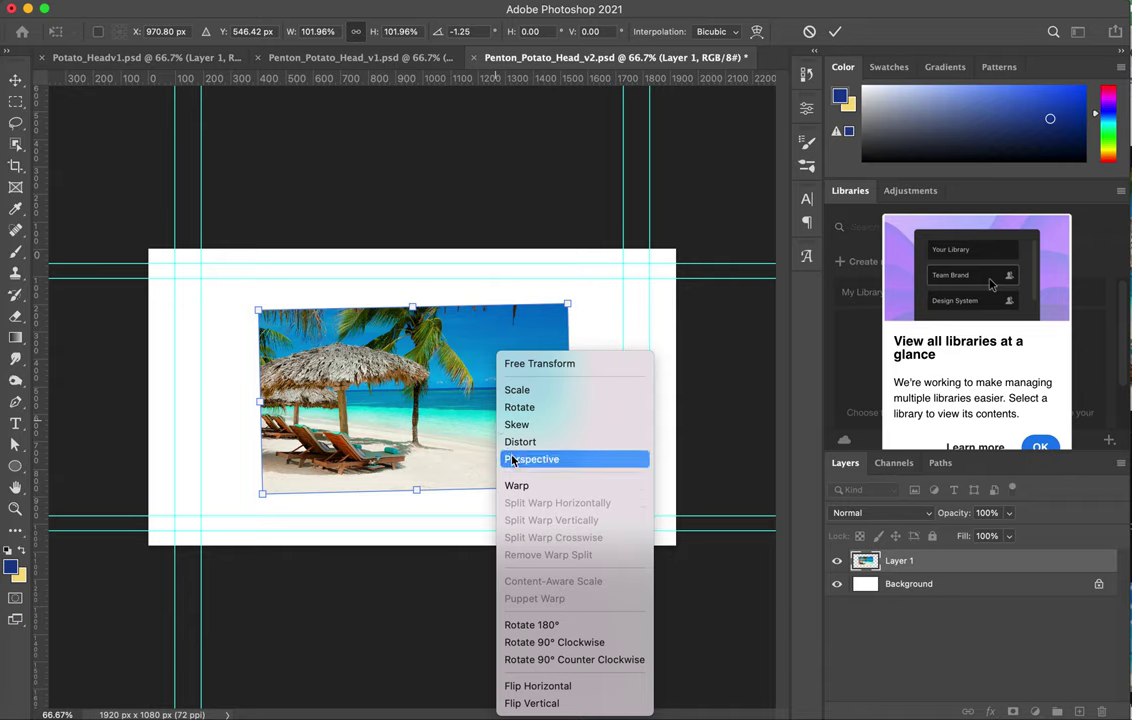
{"action": "left_click", "coordinate": [537, 686]}
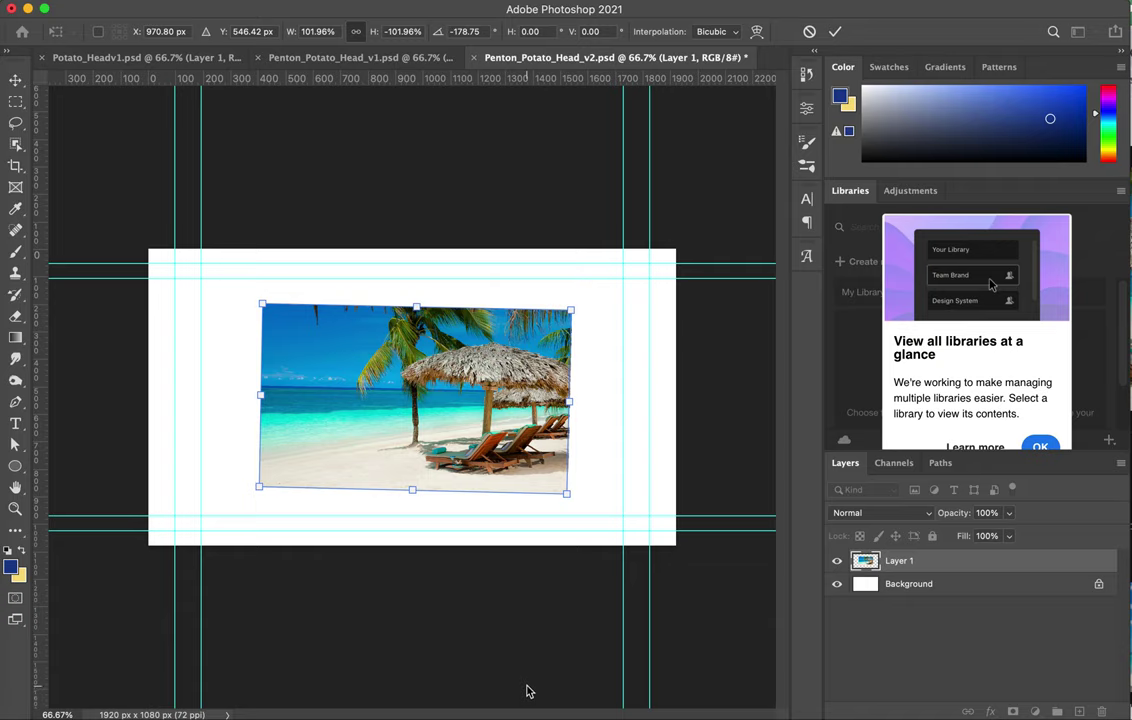
{"action": "right_click", "coordinate": [474, 424]}
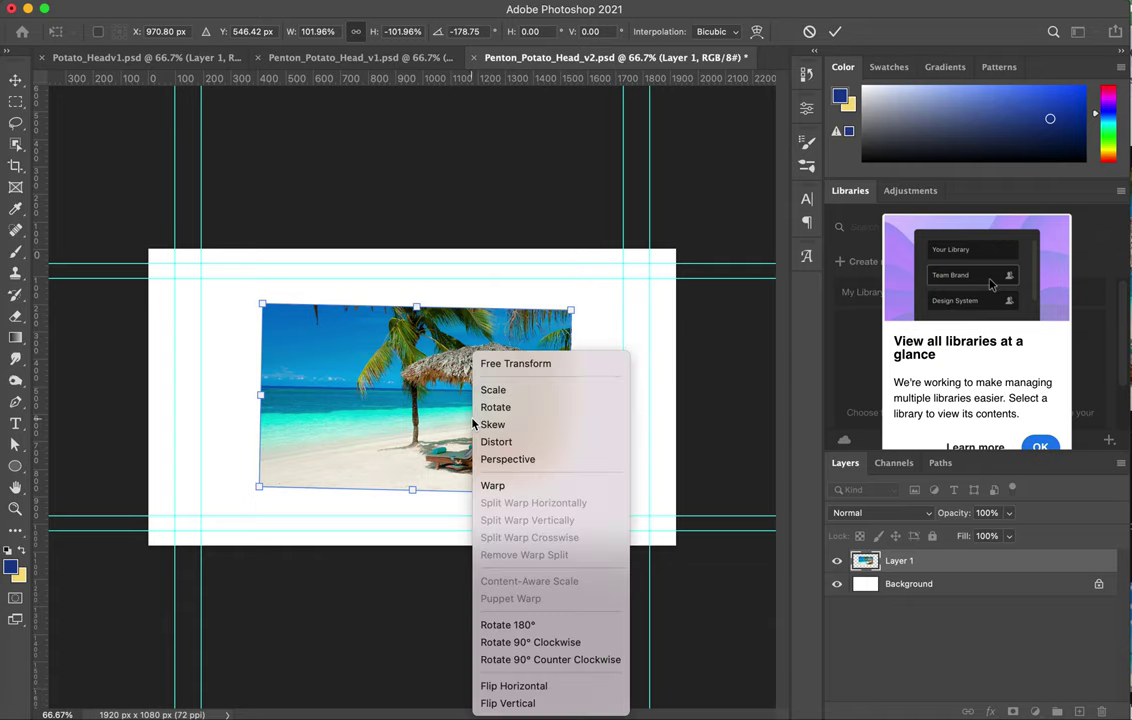
{"action": "left_click", "coordinate": [503, 704]}
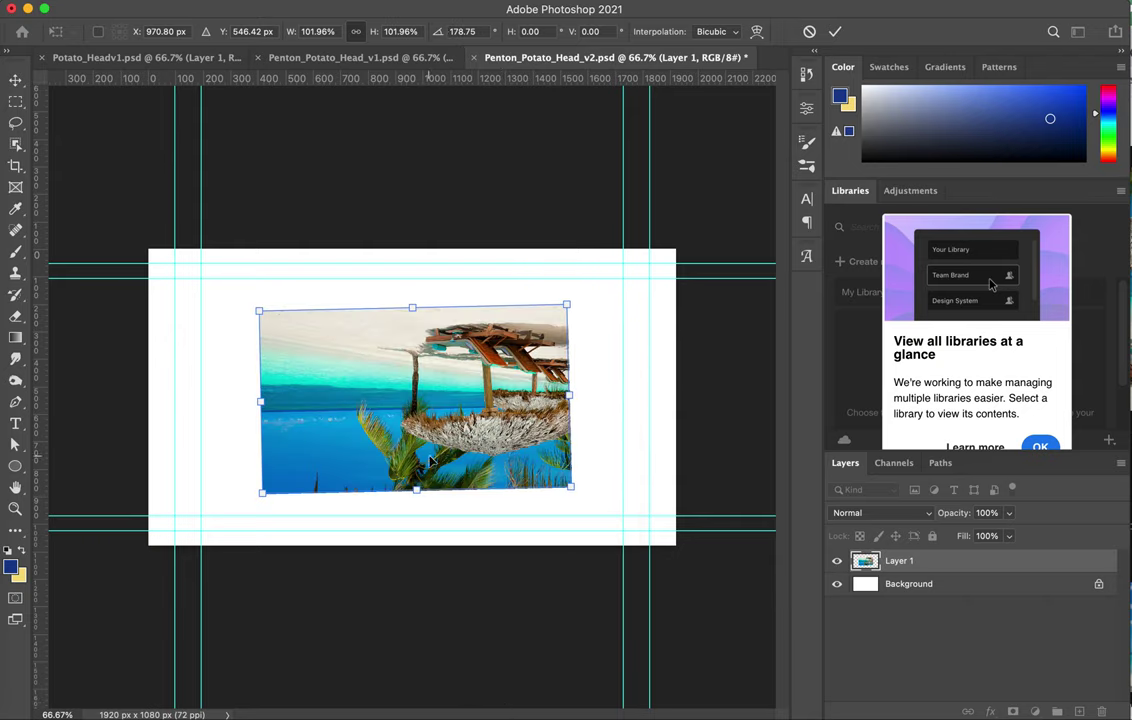
{"action": "key", "text": "Escape"}
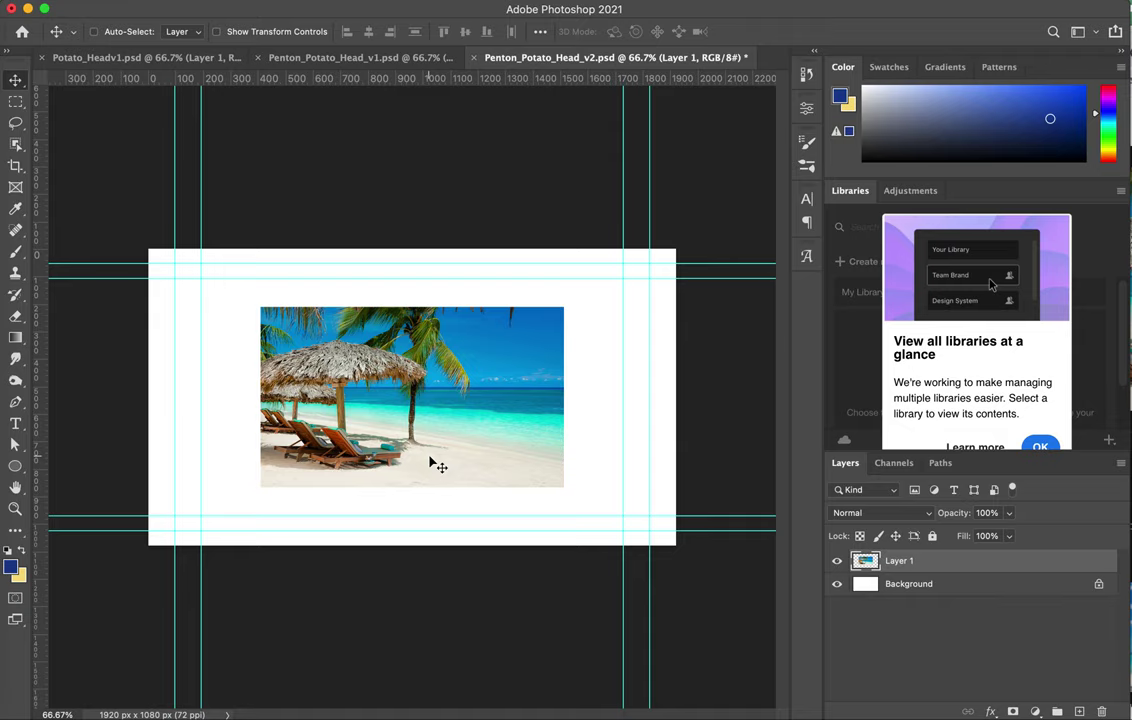
Scale the beach photo to about 178% so it fills the 1920 × 1080 canvas.
{"action": "key", "text": "ctrl+t"}
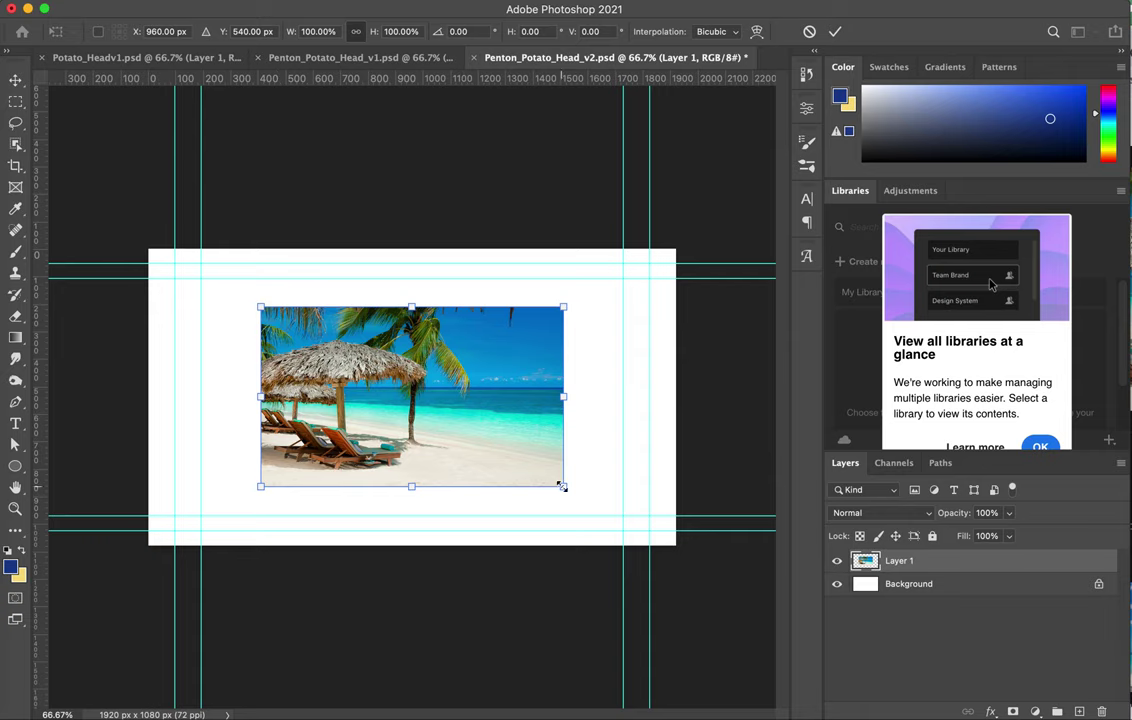
{"action": "left_click_drag", "start_coordinate": [562, 486], "coordinate": [713, 500]}
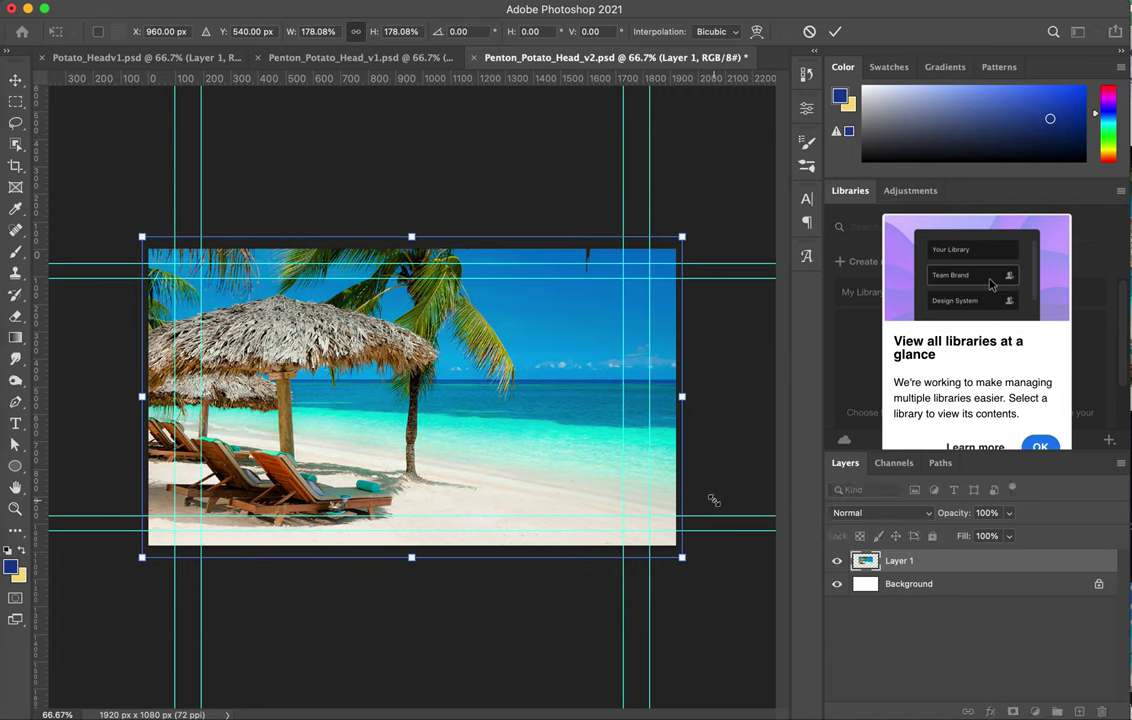
{"action": "key", "text": "Up"}
{"action": "key", "text": "Up"}
{"action": "key", "text": "Up"}
{"action": "key", "text": "Up"}
{"action": "key", "text": "Up"}
{"action": "key", "text": "Up"}
{"action": "key", "text": "Up"}
{"action": "key", "text": "Up"}
{"action": "key", "text": "Up"}
{"action": "key", "text": "Up"}
{"action": "key", "text": "Up"}
{"action": "key", "text": "Up"}
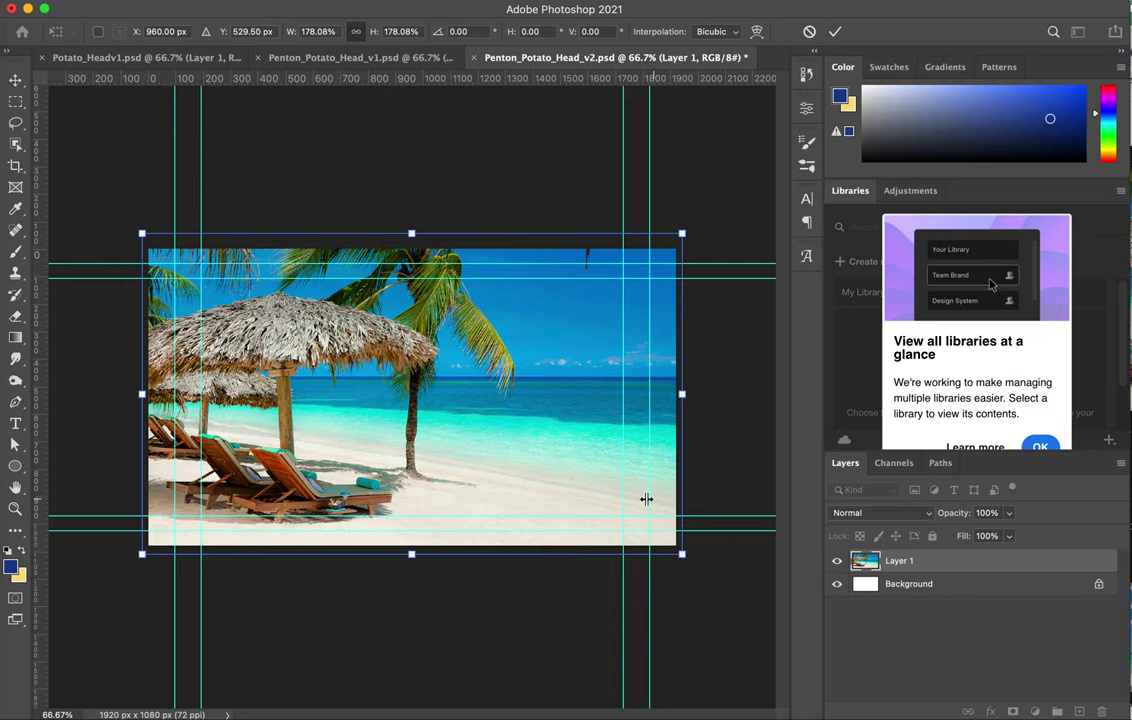
{"action": "key", "text": "Up"}
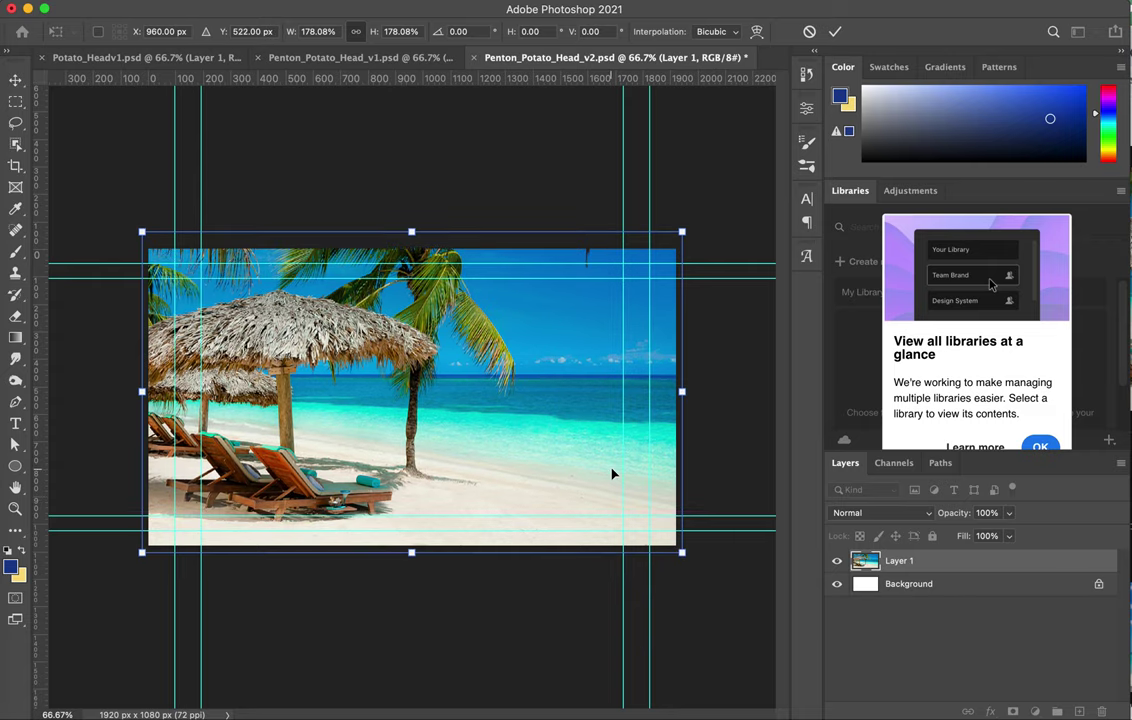
{"action": "key", "text": "Return"}
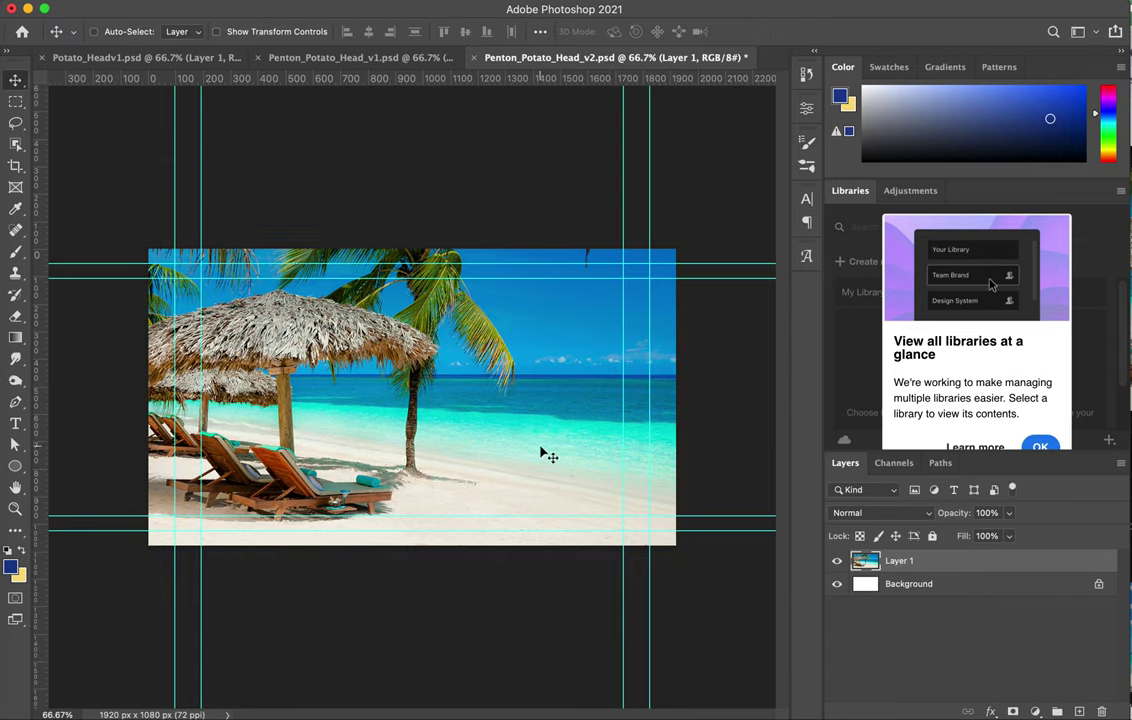
{"action": "mouse_move", "coordinate": [546, 452]}
{"action": "left_mouse_down"}
{"action": "mouse_move", "coordinate": [543, 475]}
{"action": "mouse_move", "coordinate": [543, 465]}
{"action": "left_mouse_up"}
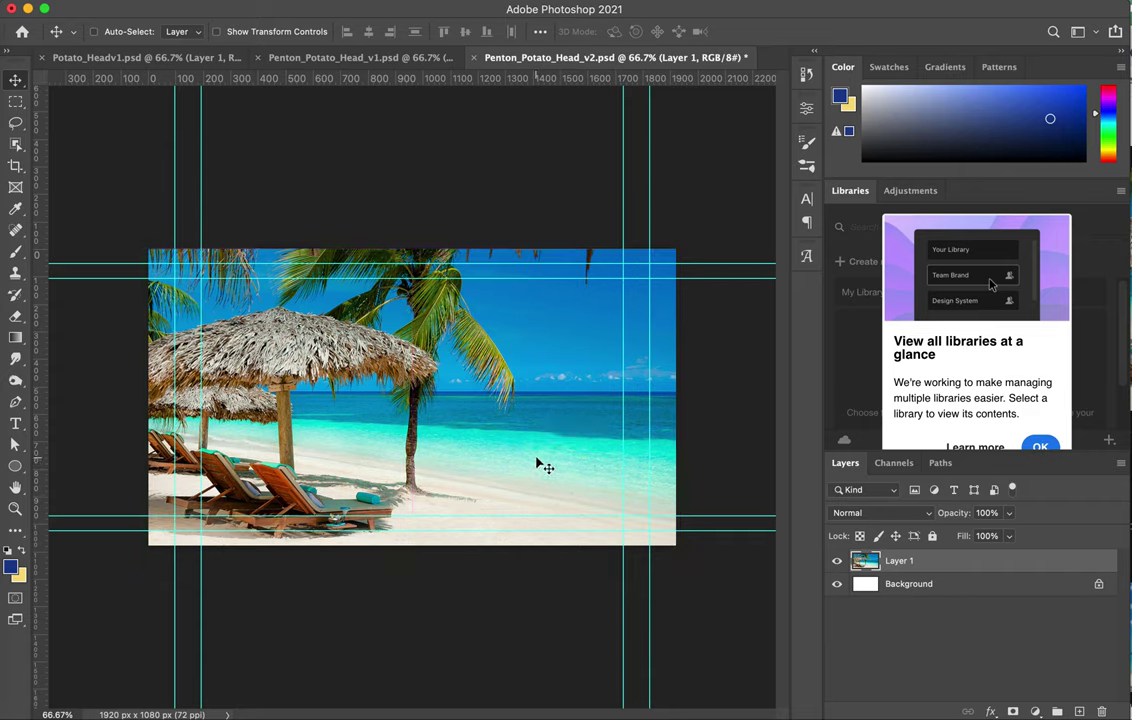
Rename Layer 1 to 'Beach' and delete the white Background layer.
{"action": "double_click", "coordinate": [898, 563]}
{"action": "type", "text": "Beach"}
{"action": "key", "text": "Return"}
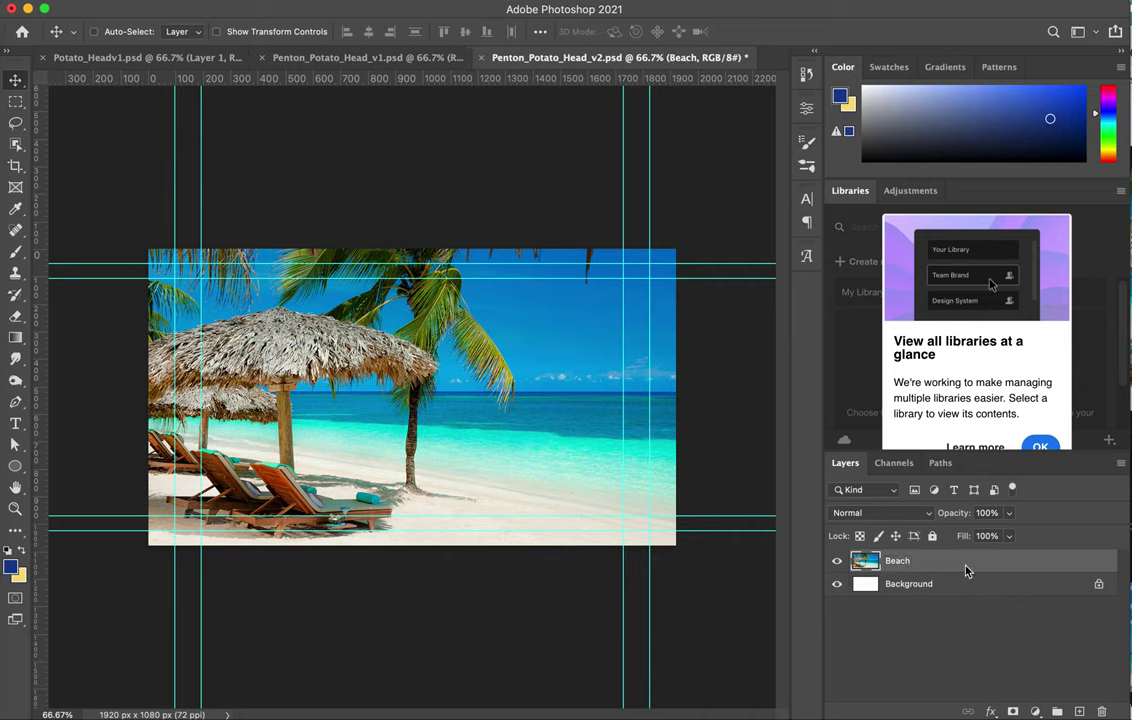
{"action": "left_click_drag", "start_coordinate": [908, 584], "coordinate": [1101, 711]}
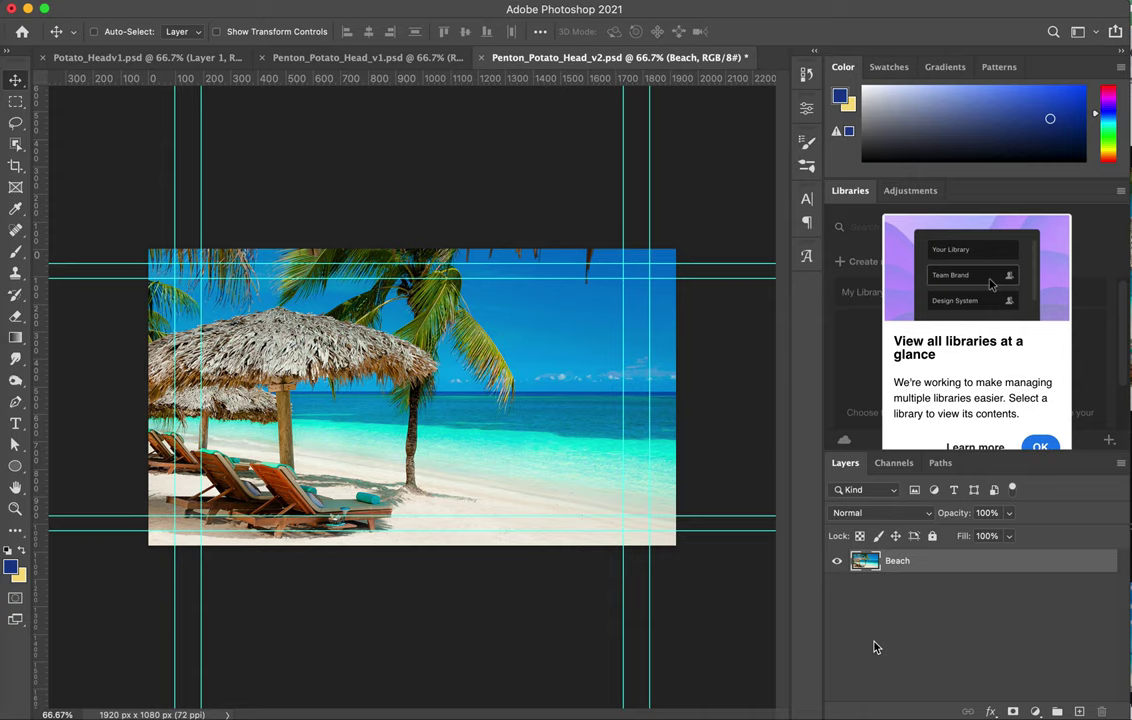
{"action": "key", "text": "super"}
Search Google Images for 'potato' and drag the plain whole potato picture into Photoshop.
{"action": "key", "text": "super+Tab"}
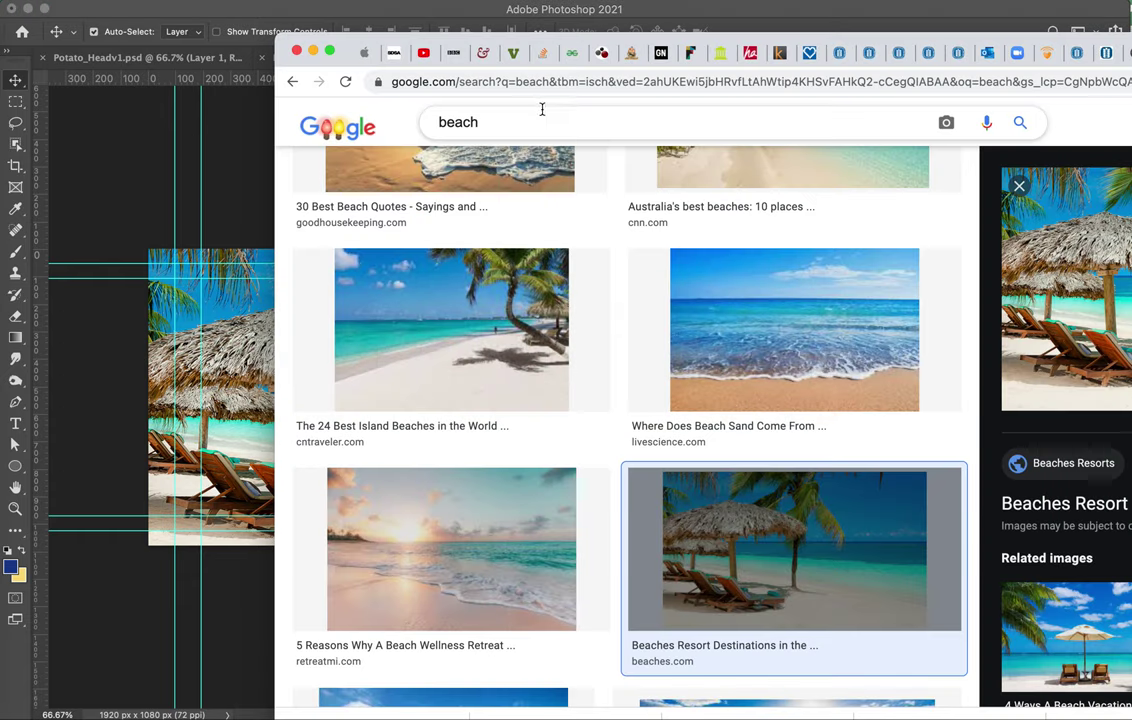
{"action": "left_click_drag", "start_coordinate": [515, 121], "coordinate": [428, 122]}
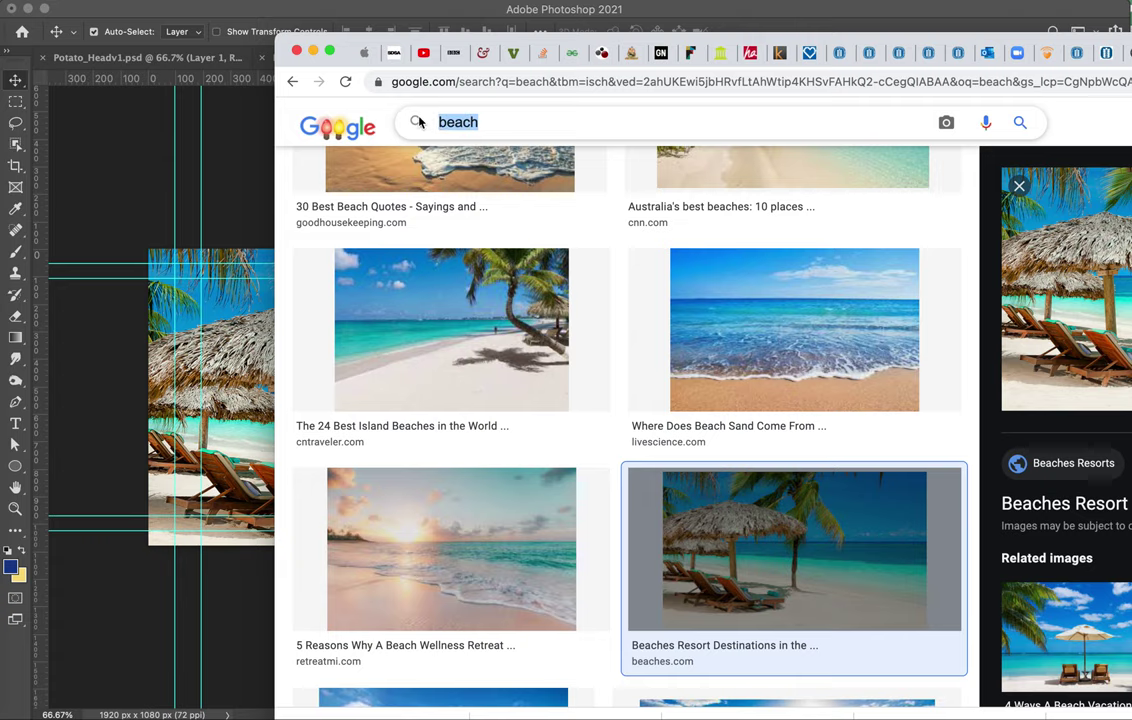
{"action": "type", "text": "pot"}
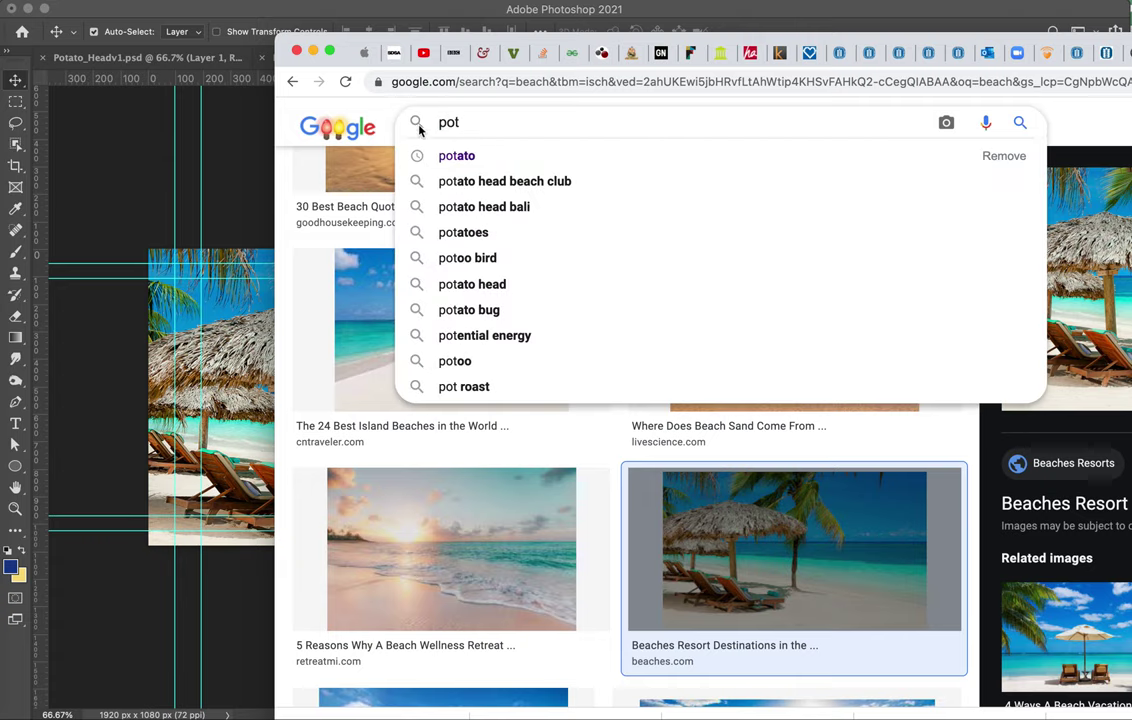
{"action": "left_click", "coordinate": [440, 157]}
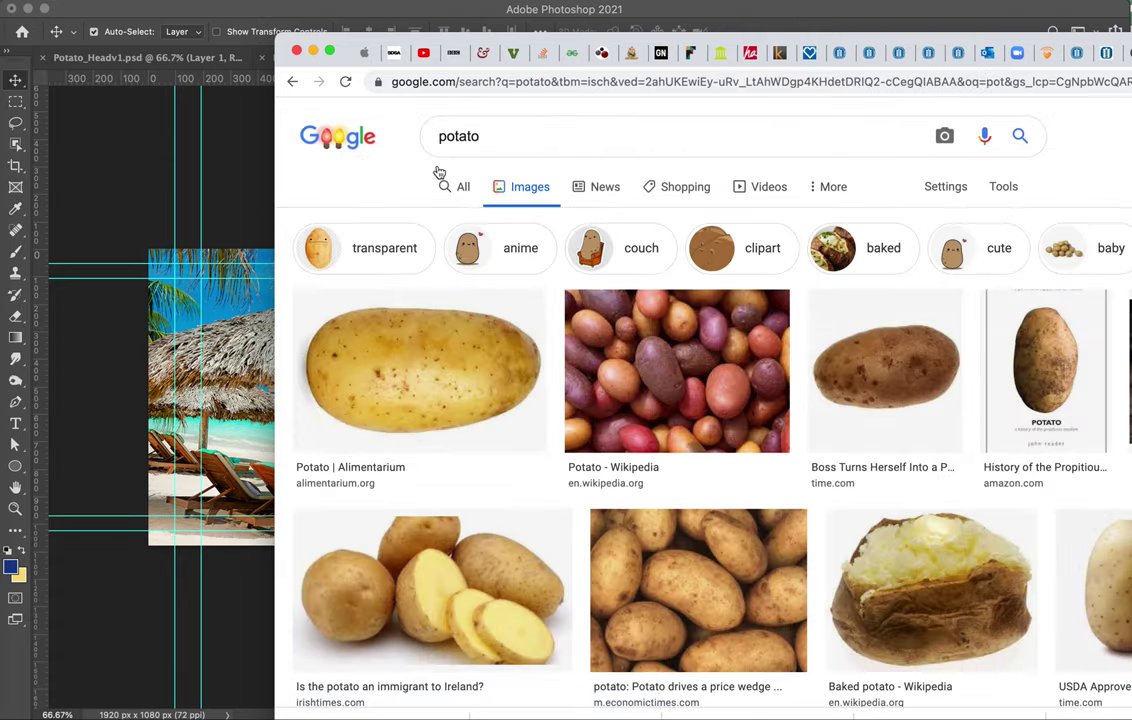
{"action": "left_click", "coordinate": [433, 404]}
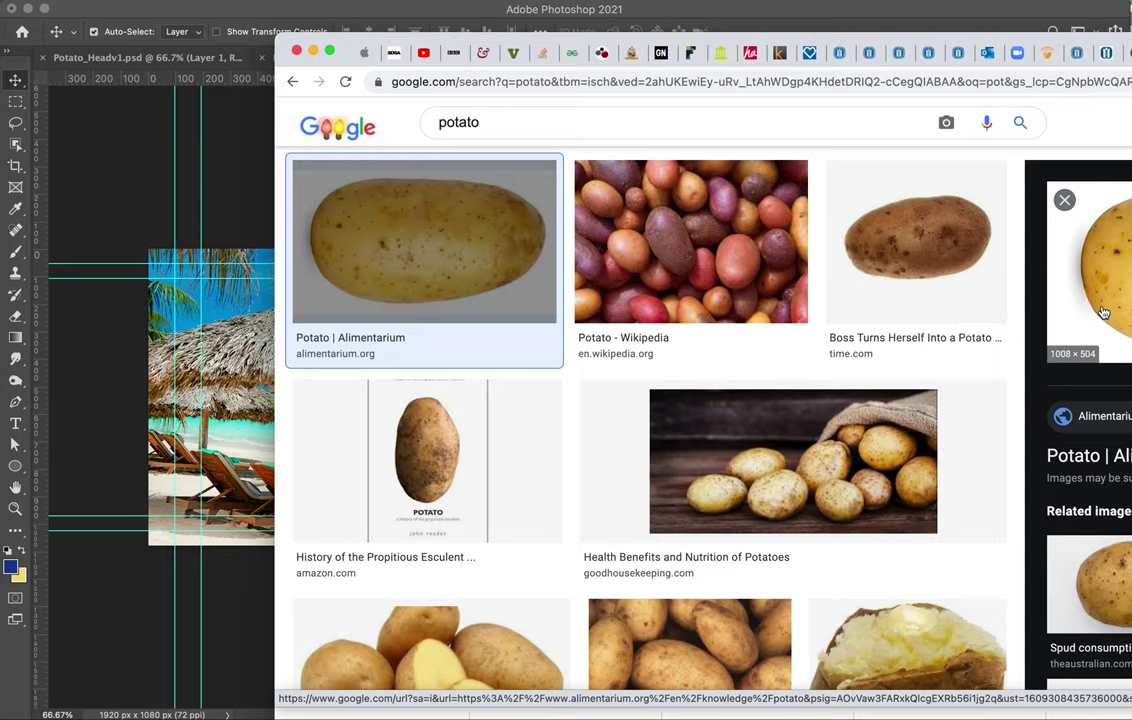
{"action": "left_click_drag", "start_coordinate": [1108, 300], "coordinate": [192, 424]}
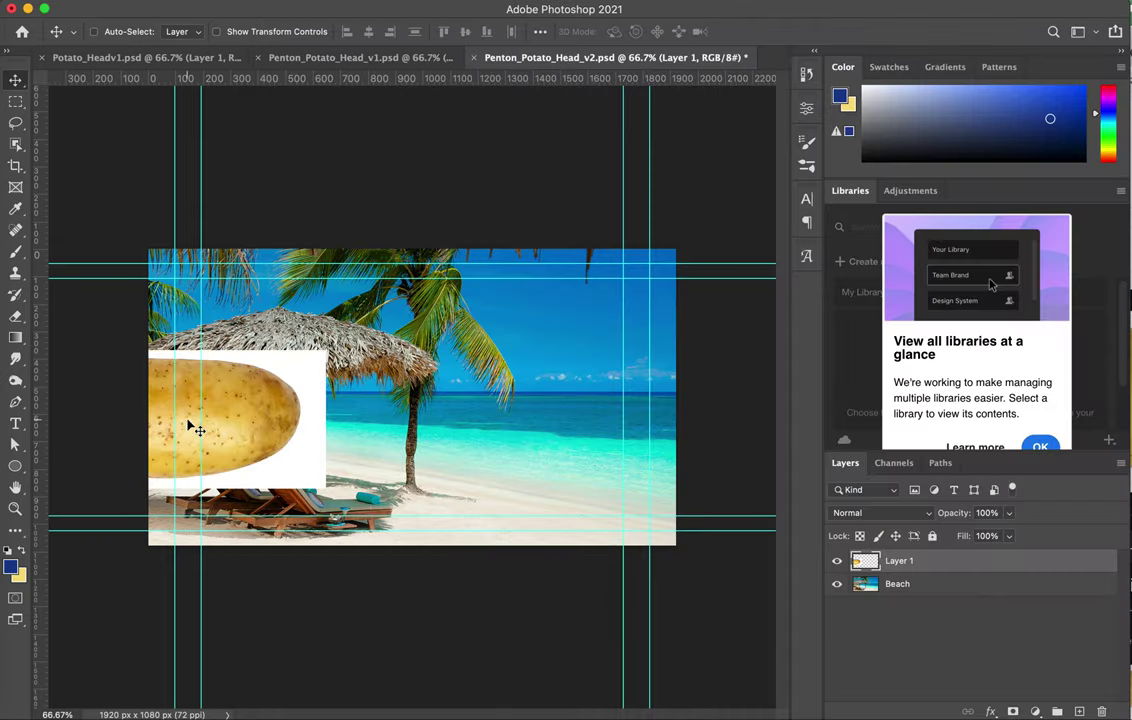
Centre the potato layer over the beach photo, then pick the Object Selection tool.
{"action": "left_click_drag", "start_coordinate": [330, 417], "coordinate": [456, 405]}
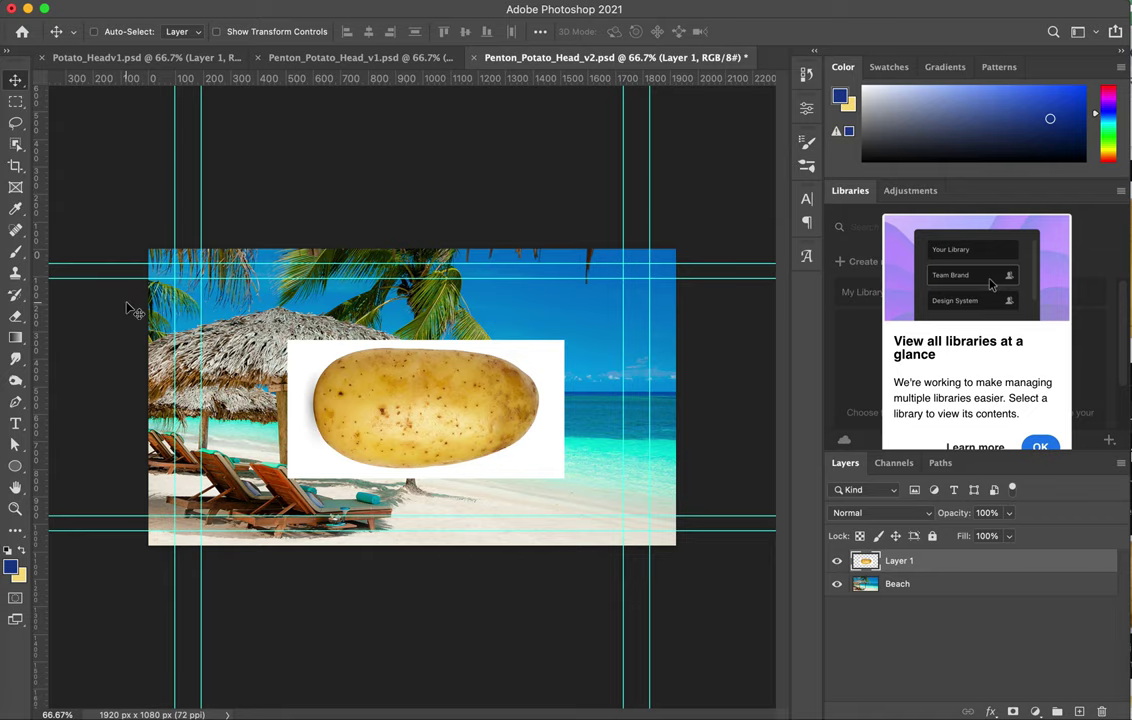
{"action": "left_click", "coordinate": [15, 147]}
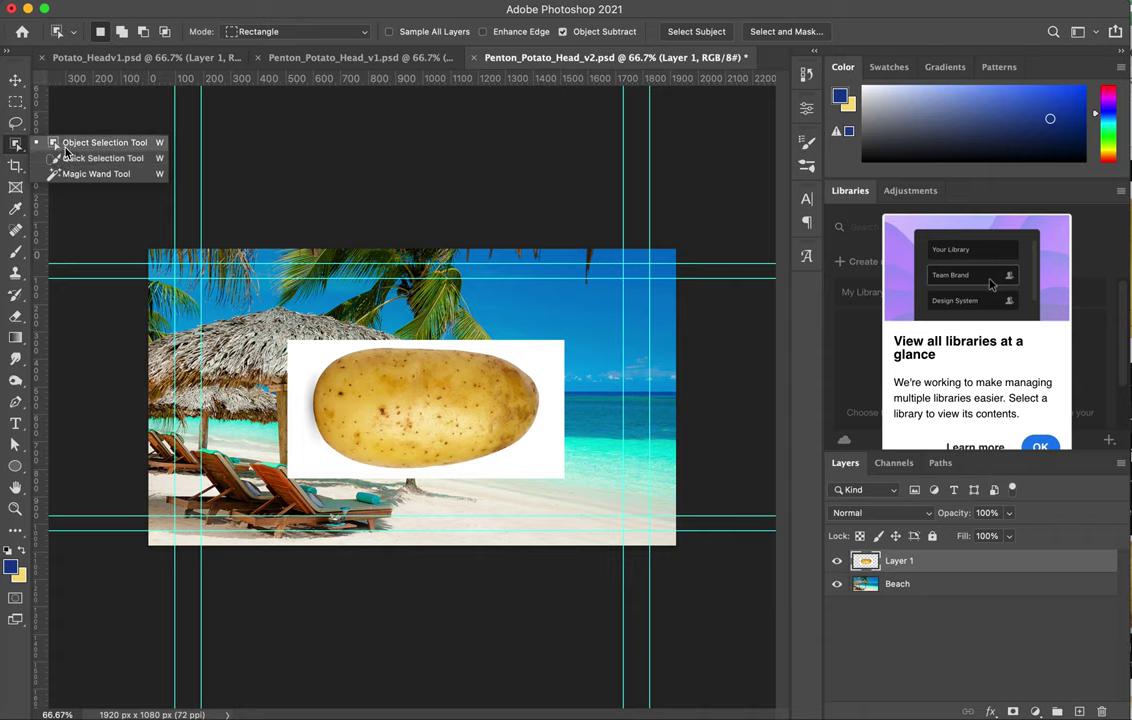
Select the potato with the Object Selection Tool and copy it onto new Layer 2.
{"action": "left_click", "coordinate": [64, 148]}
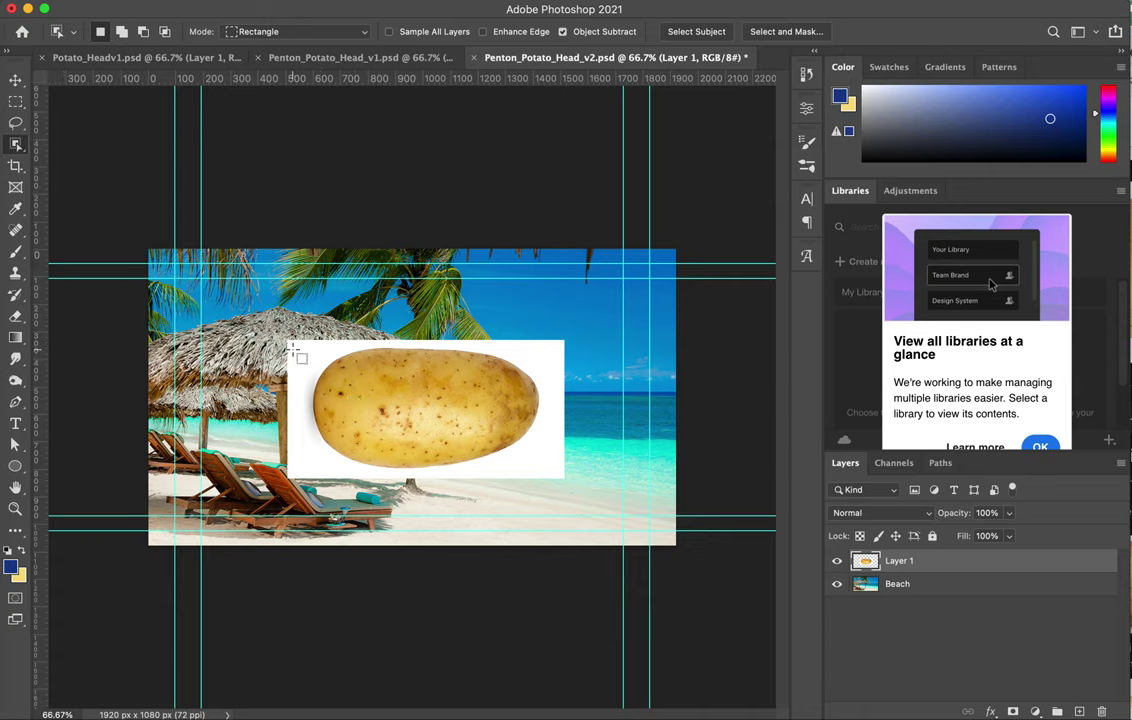
{"action": "left_click_drag", "start_coordinate": [310, 352], "coordinate": [542, 474]}
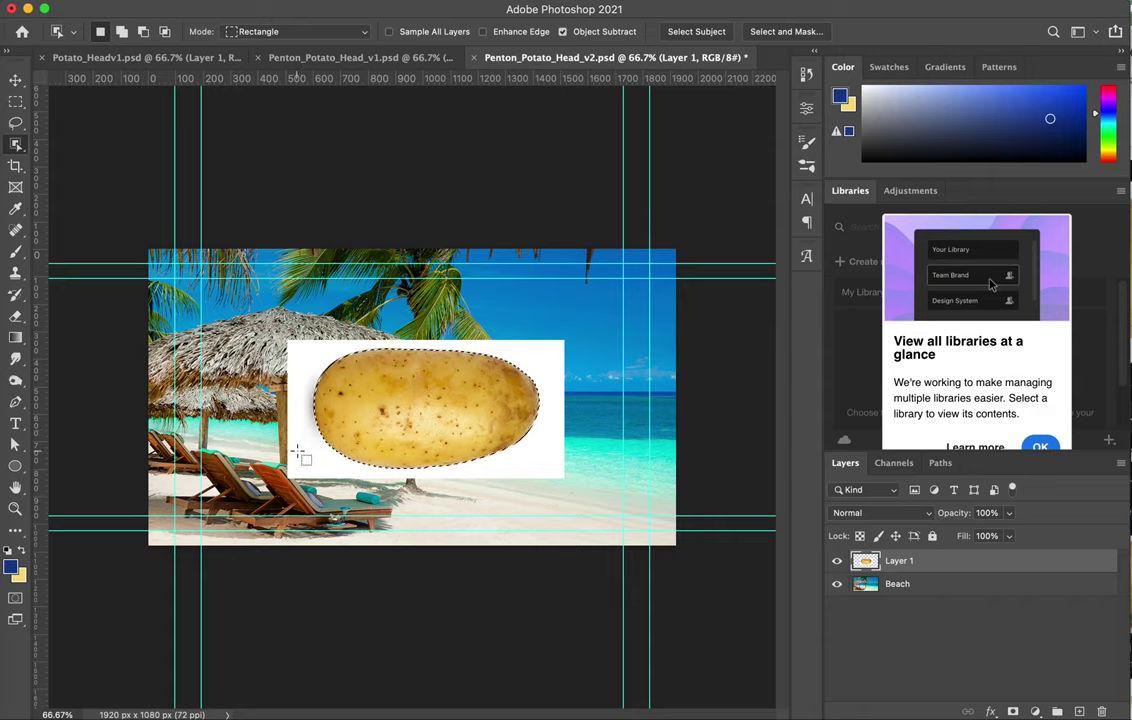
{"action": "key", "text": "ctrl+j"}
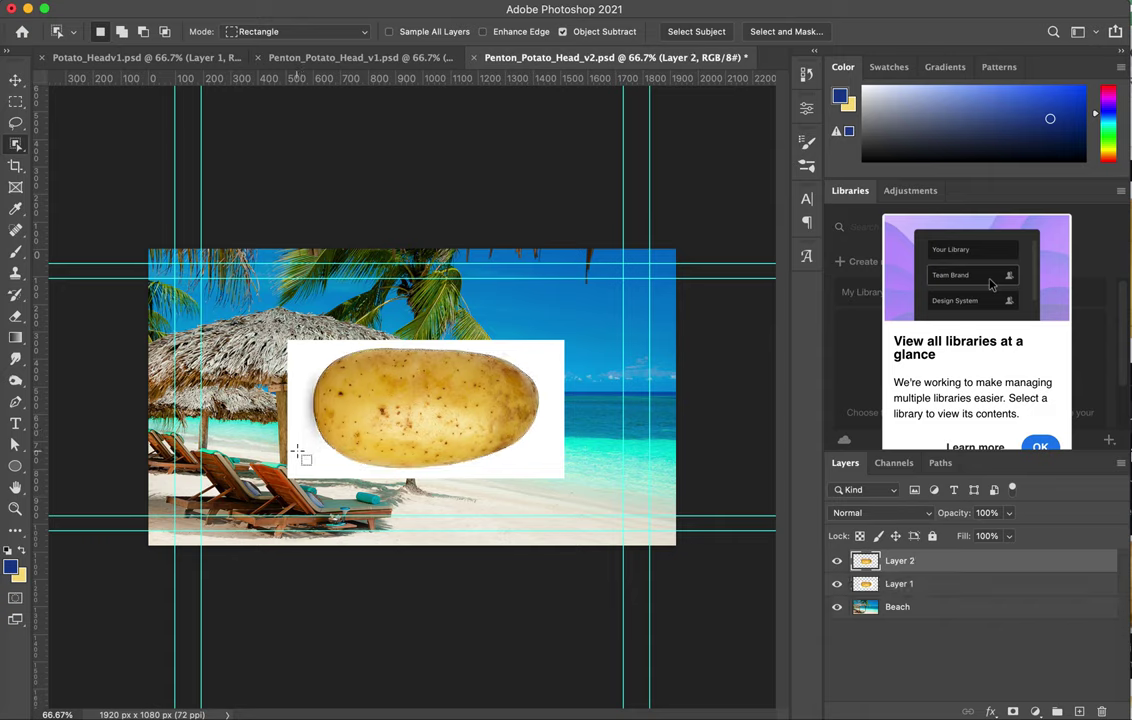
Check the cut-out by hiding Layer 1, then delete the white-backed Layer 1.
{"action": "left_click", "coordinate": [838, 585]}
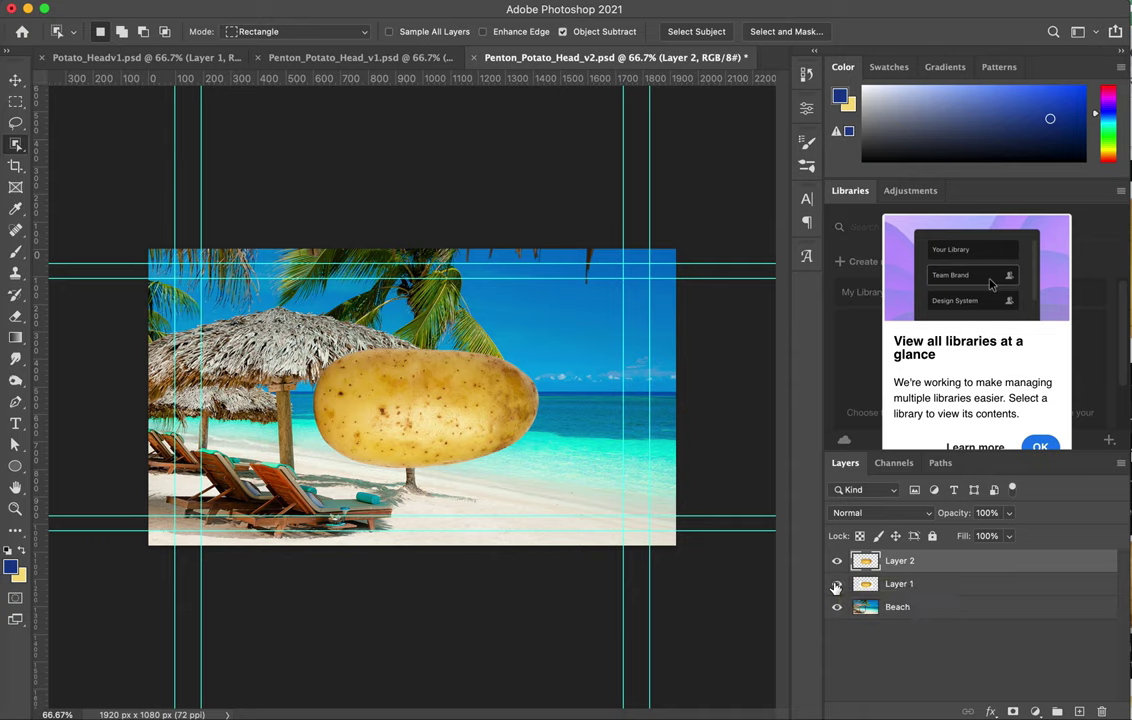
{"action": "left_click", "coordinate": [837, 584]}
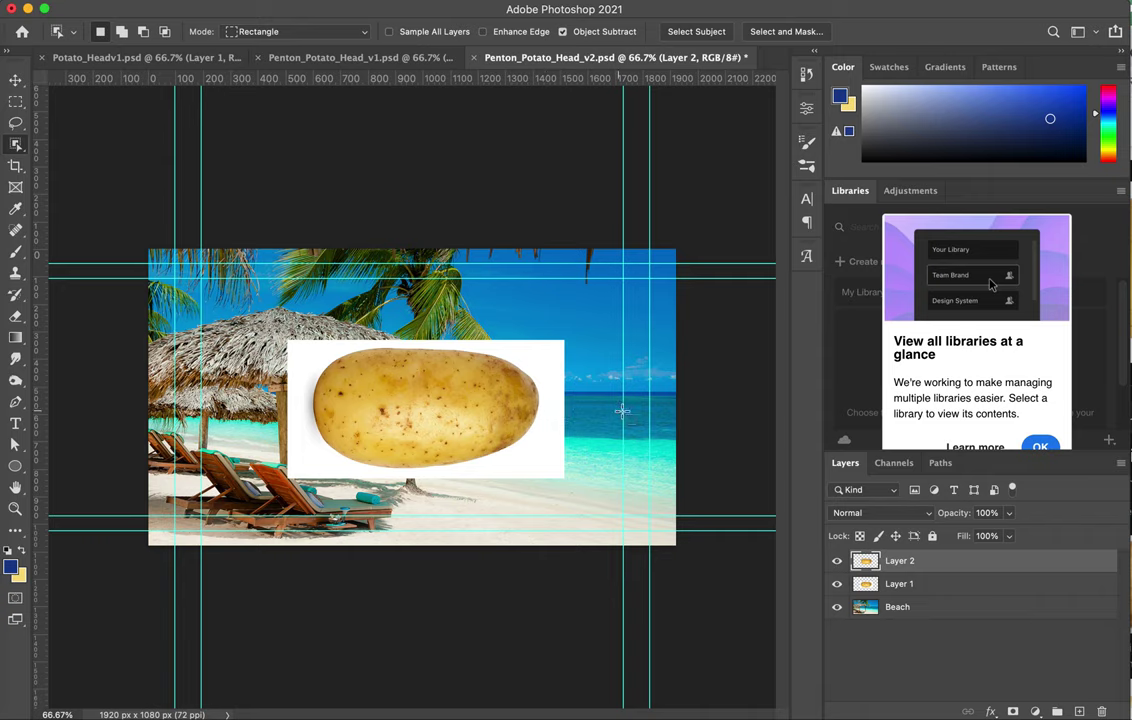
{"action": "left_click_drag", "start_coordinate": [981, 587], "coordinate": [1101, 711]}
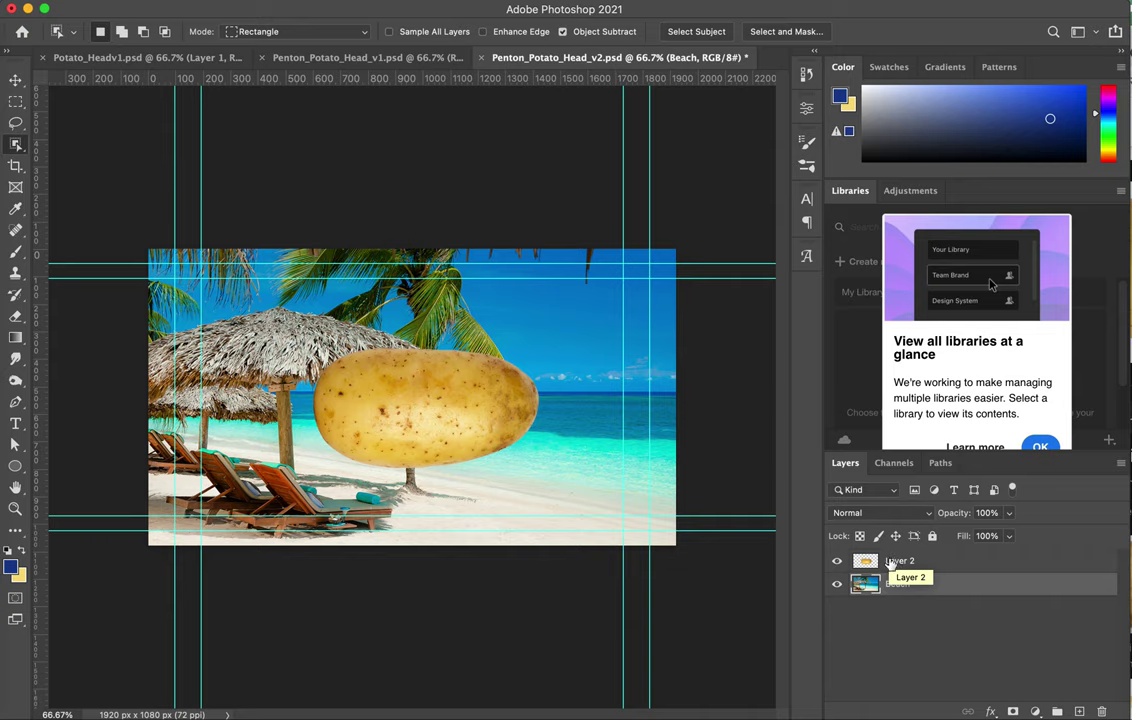
Rename the cut-out potato layer to 'Potato Head'.
{"action": "double_click", "coordinate": [890, 561]}
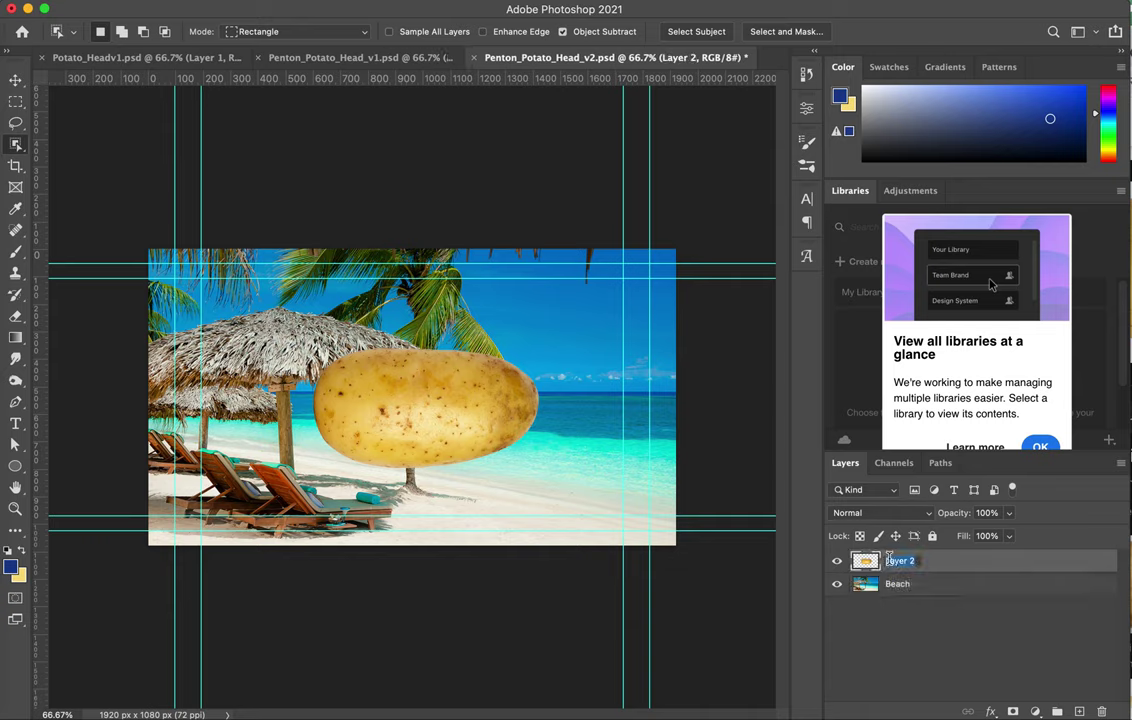
{"action": "type", "text": "Poto"}
{"action": "key", "text": "BackSpace"}
{"action": "type", "text": "ato Head"}
{"action": "key", "text": "Return"}
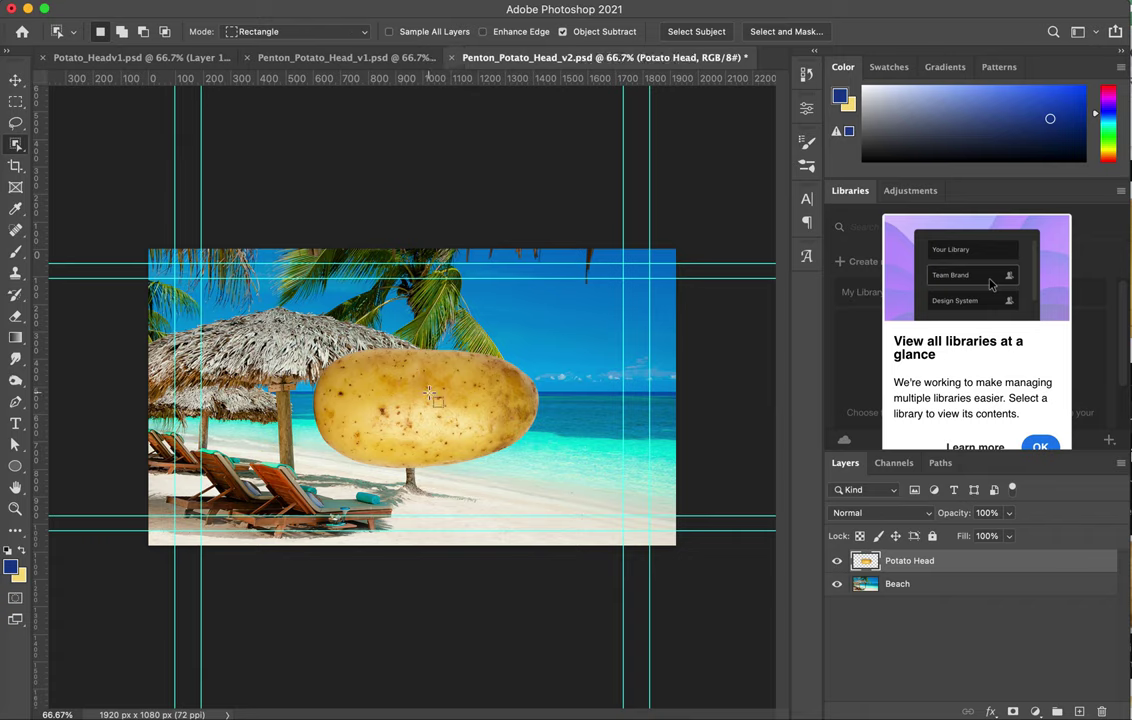
{"action": "left_click", "coordinate": [18, 81]}
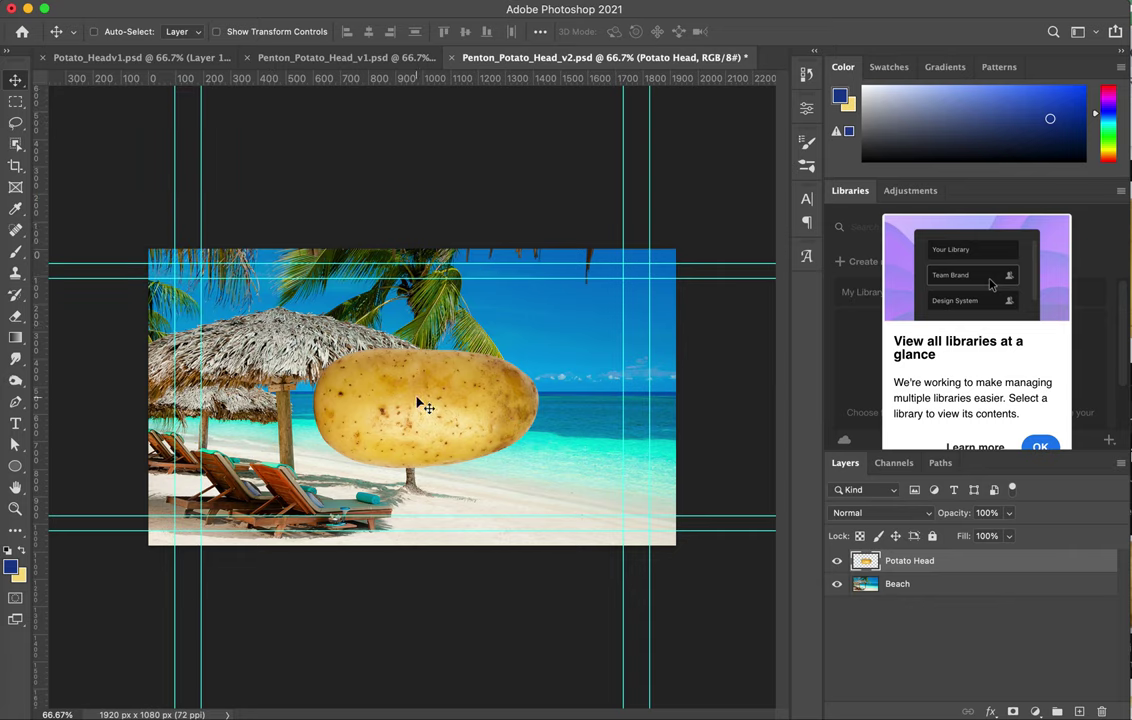
Move the potato rightward beside the palm tree, over the sea near X 1372.5 px.
{"action": "left_click_drag", "start_coordinate": [418, 400], "coordinate": [517, 420]}
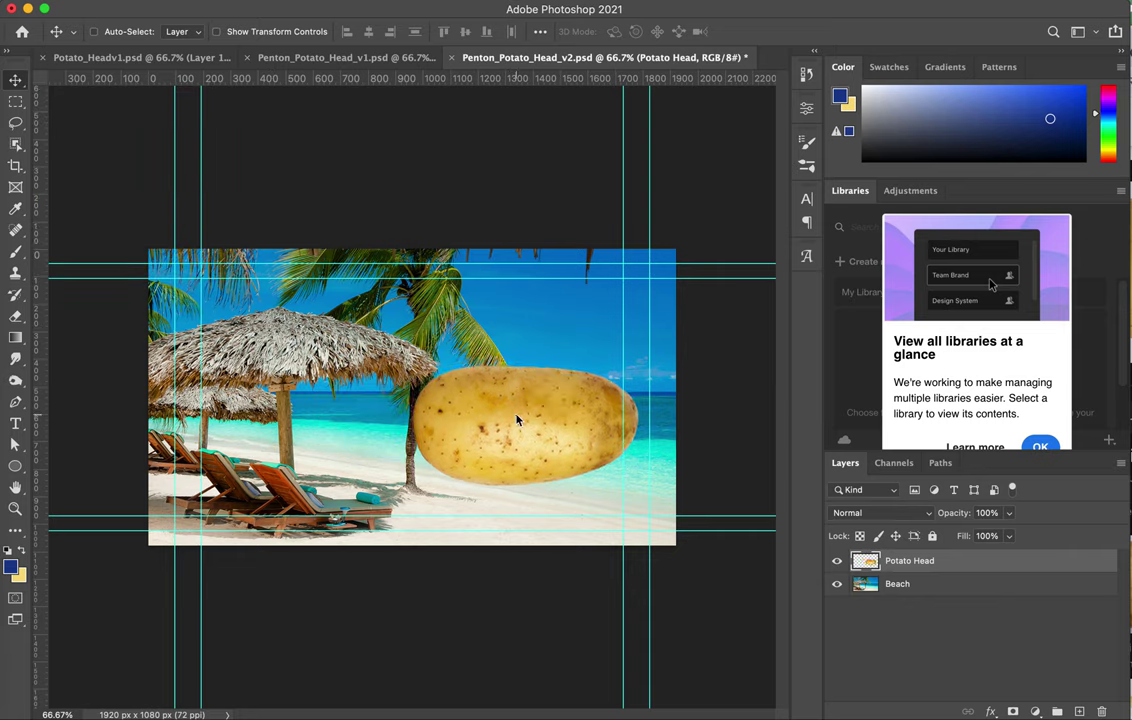
{"action": "left_click", "coordinate": [113, 3]}
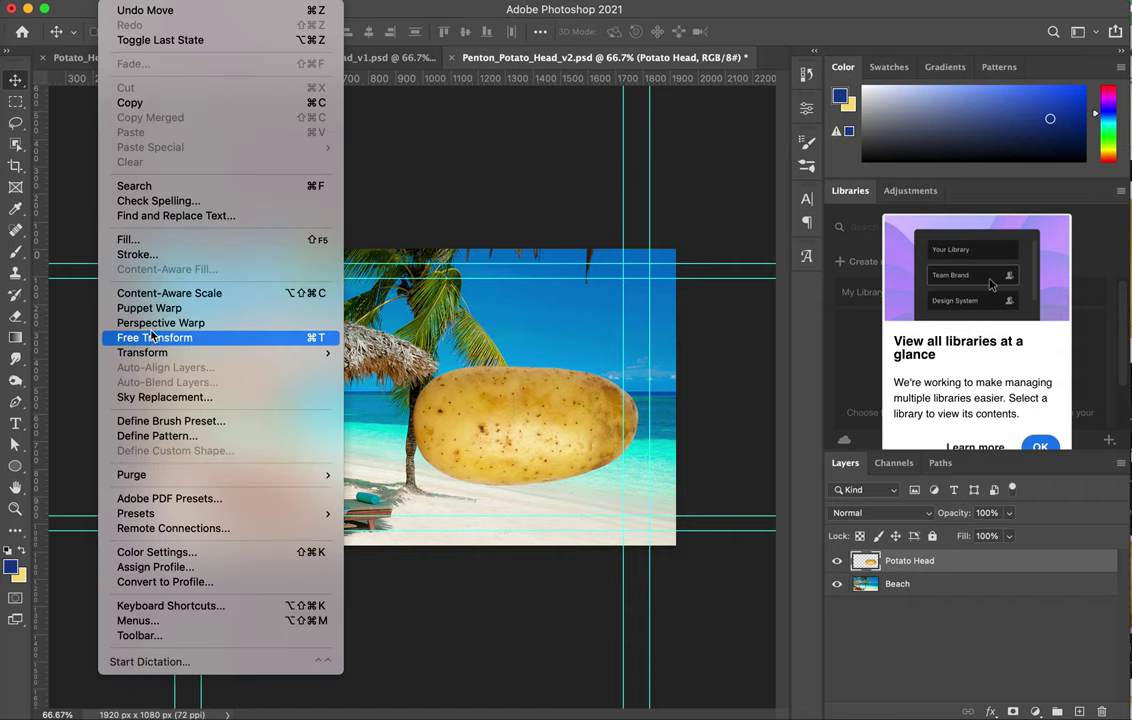
{"action": "mouse_move", "coordinate": [398, 3]}
{"action": "mouse_move", "coordinate": [497, 4]}
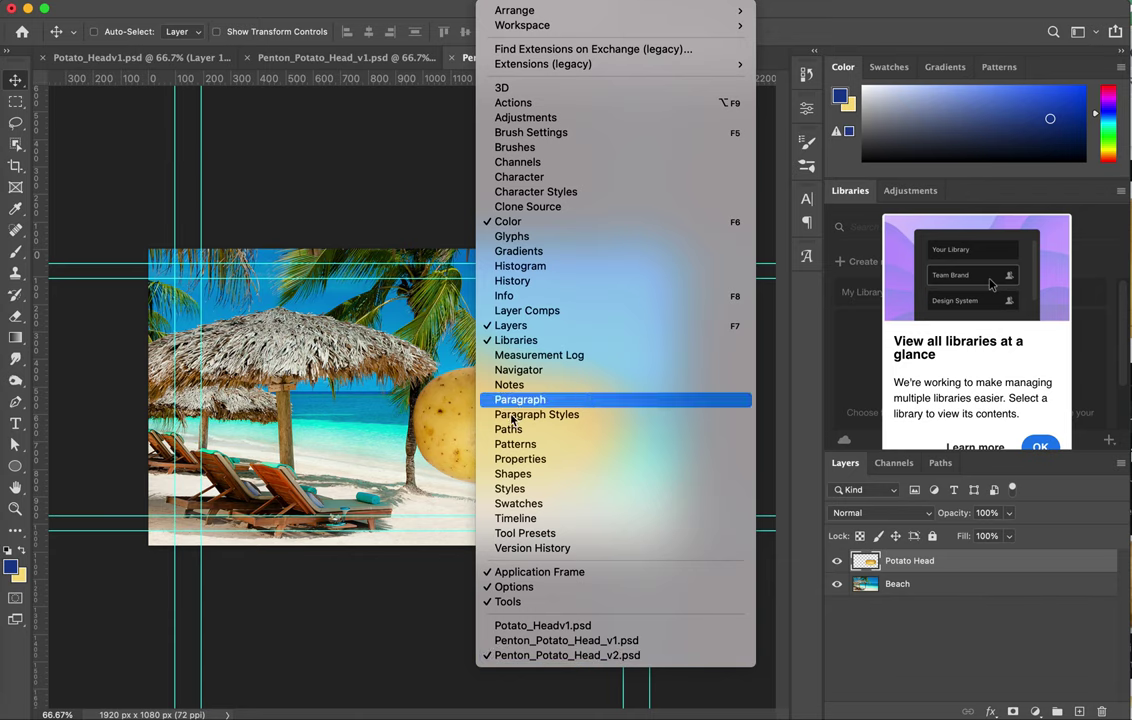
{"action": "left_click", "coordinate": [436, 427]}
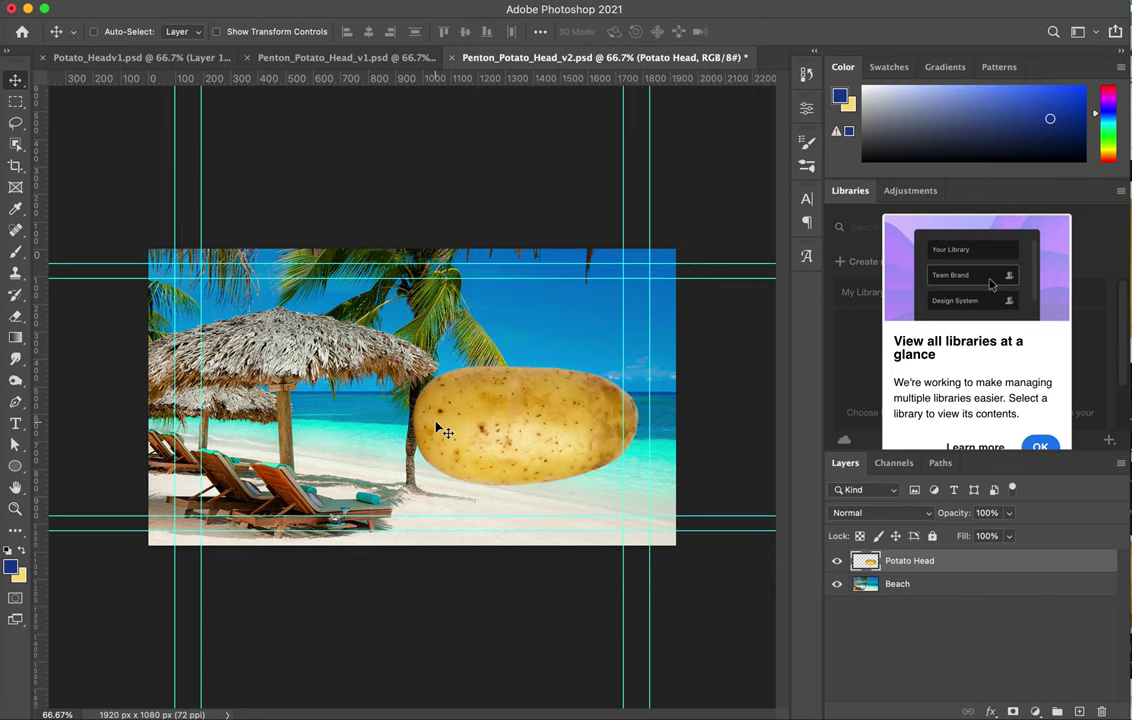
{"action": "key", "text": "super+t"}
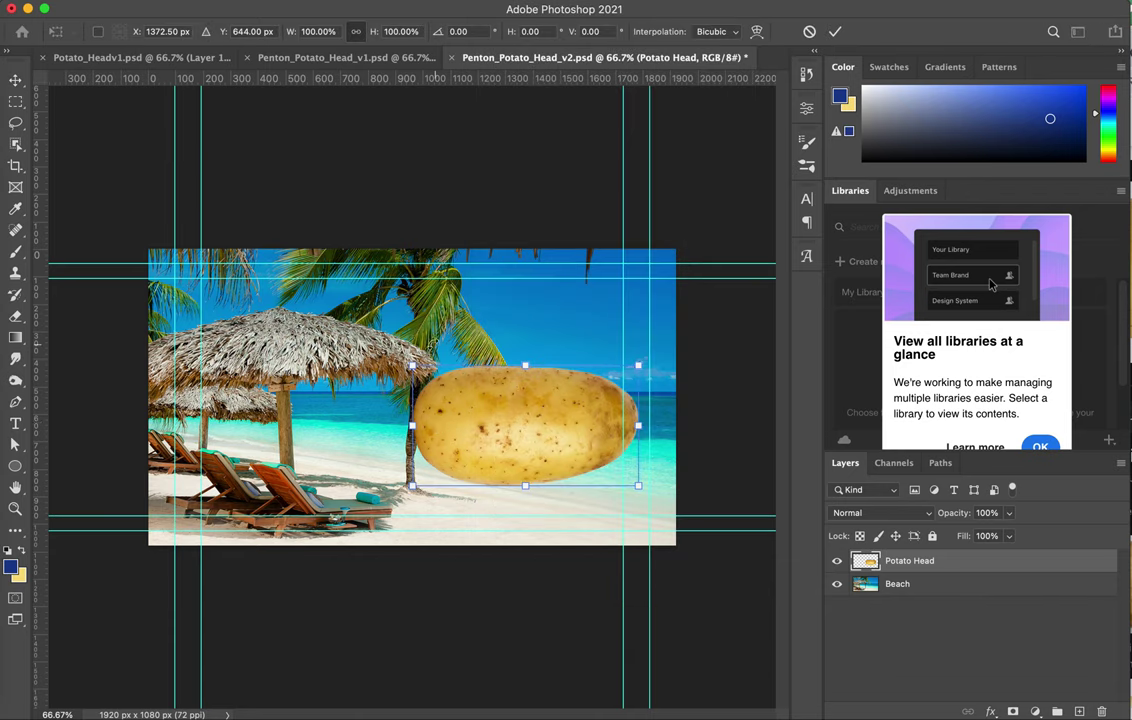
Rotate the potato about -90° upright, raise it slightly, and widen it to about 825 px.
{"action": "left_click_drag", "start_coordinate": [353, 311], "coordinate": [474, 519]}
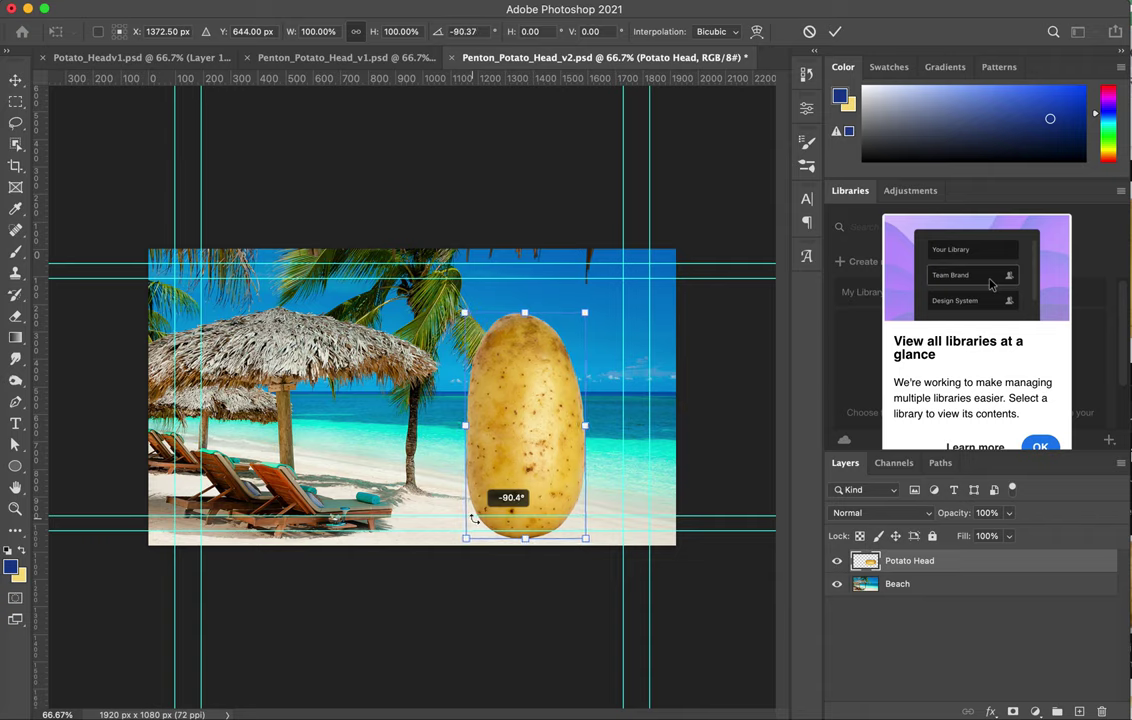
{"action": "left_click_drag", "start_coordinate": [474, 519], "coordinate": [477, 522]}
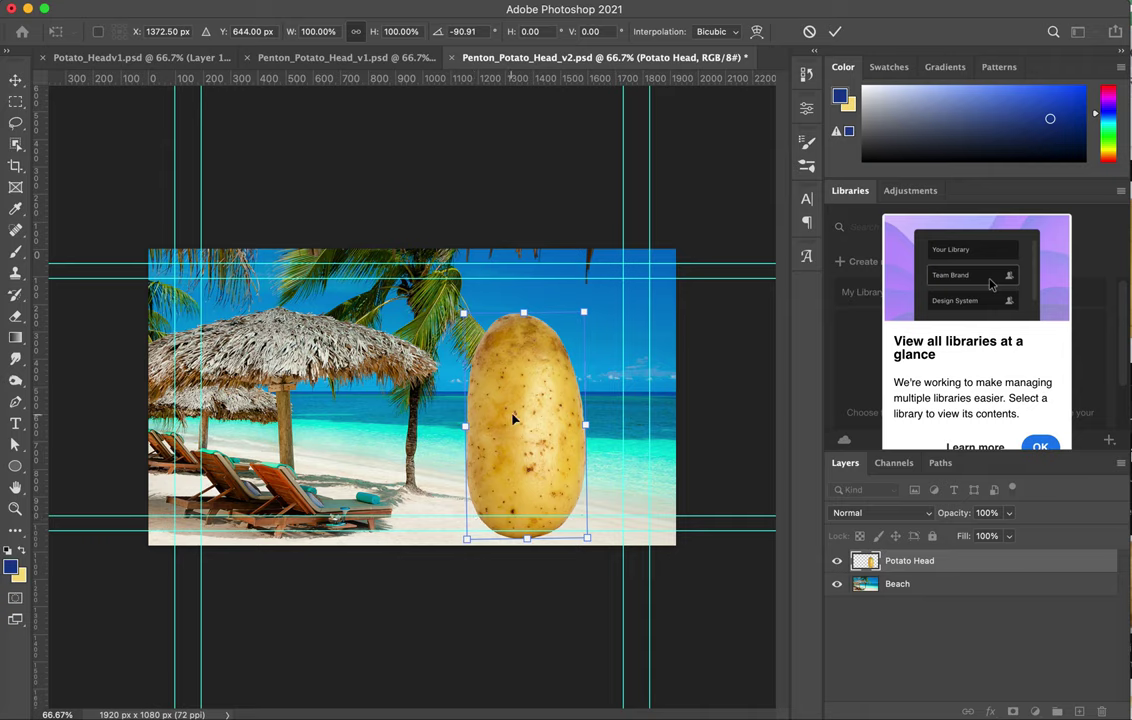
{"action": "left_click_drag", "start_coordinate": [523, 418], "coordinate": [530, 390]}
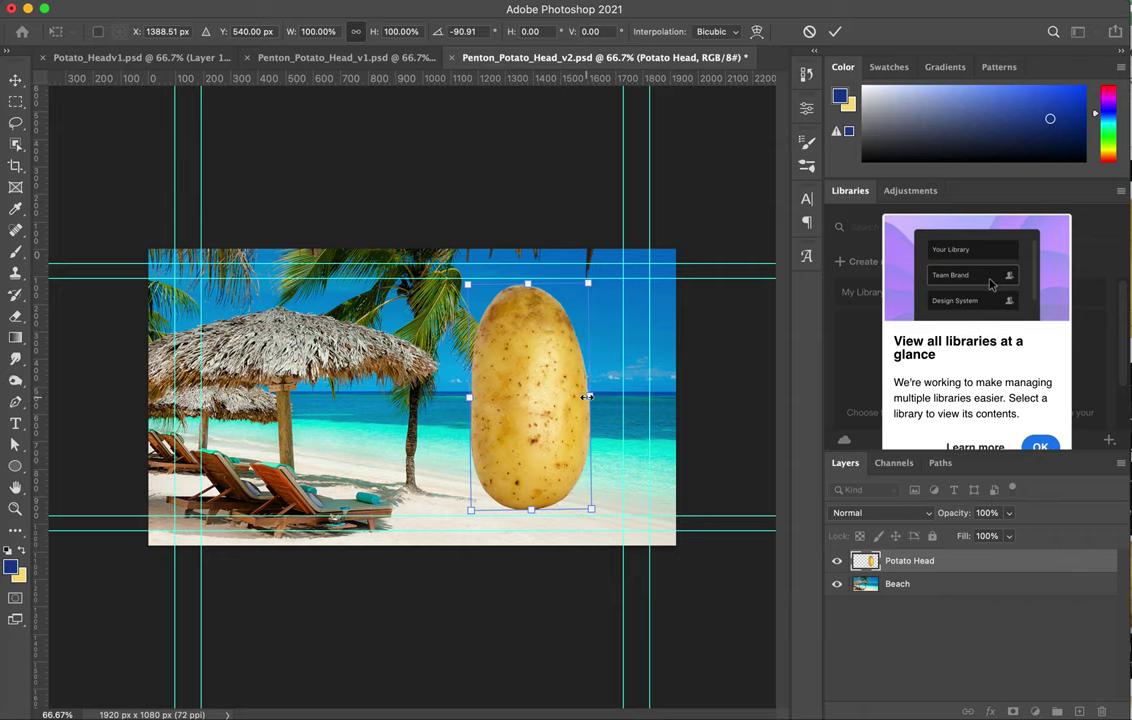
{"action": "mouse_move", "coordinate": [587, 397]}
{"action": "left_mouse_down"}
{"action": "mouse_move", "coordinate": [613, 395]}
{"action": "mouse_move", "coordinate": [603, 393]}
{"action": "left_mouse_up"}
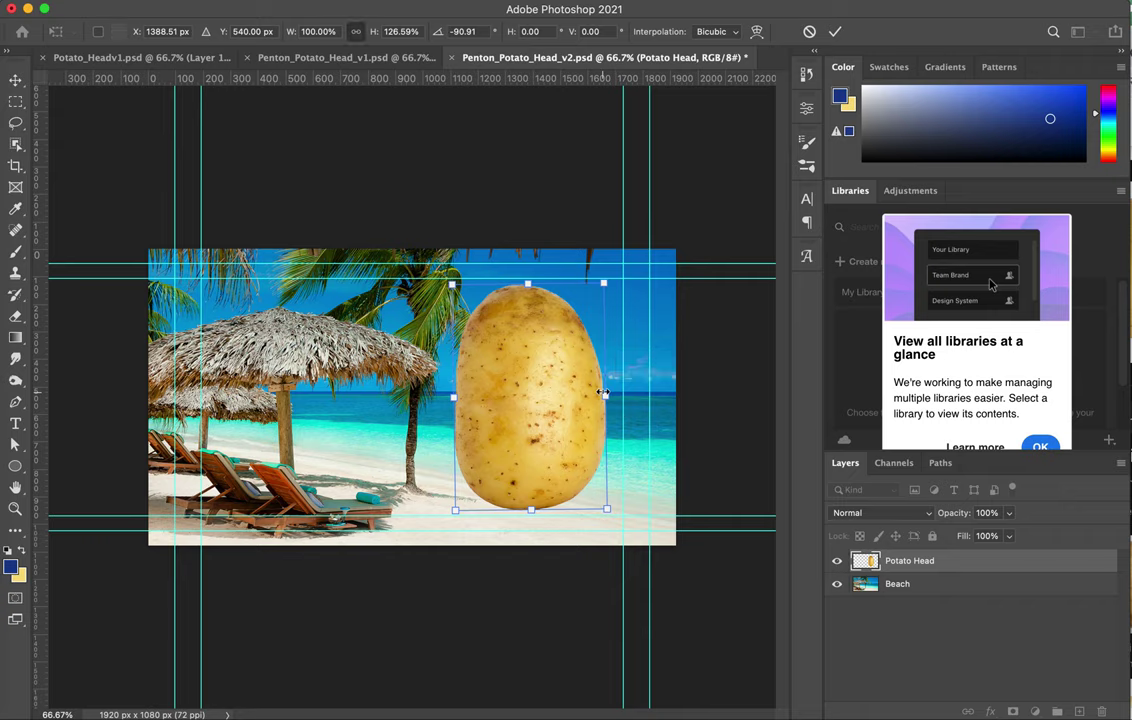
{"action": "key", "text": "Return"}
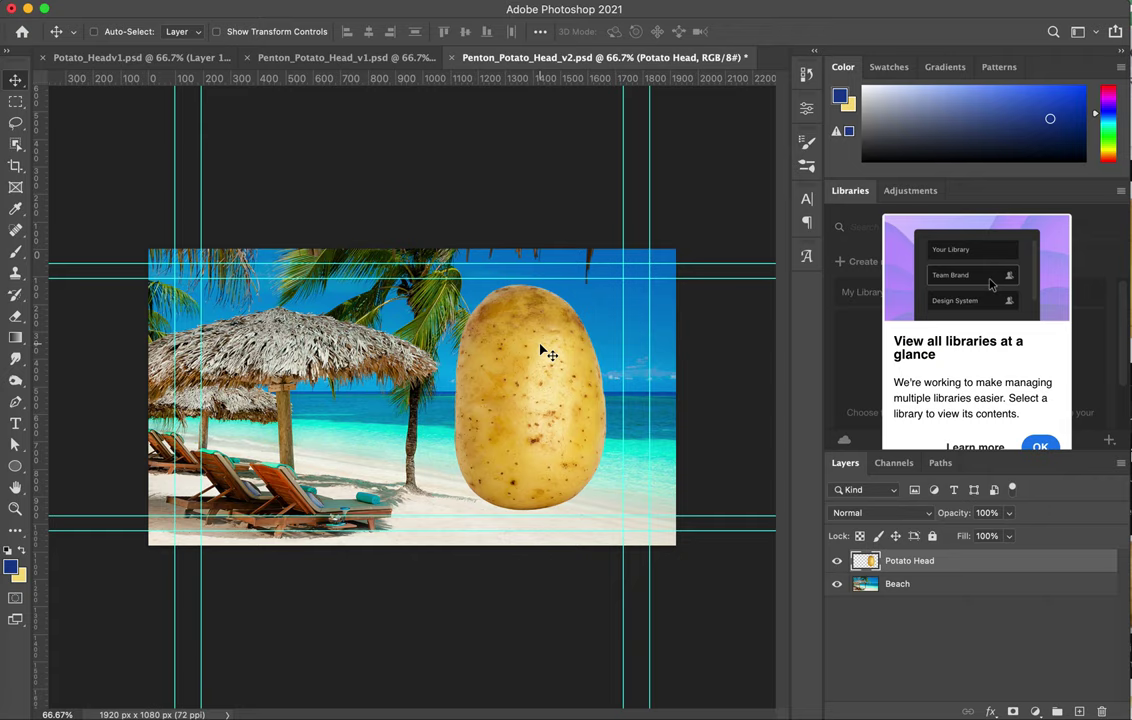
Save Penton_Potato_Head_v2.psd with Maximize Compatibility checked.
{"action": "key", "text": "super+s"}
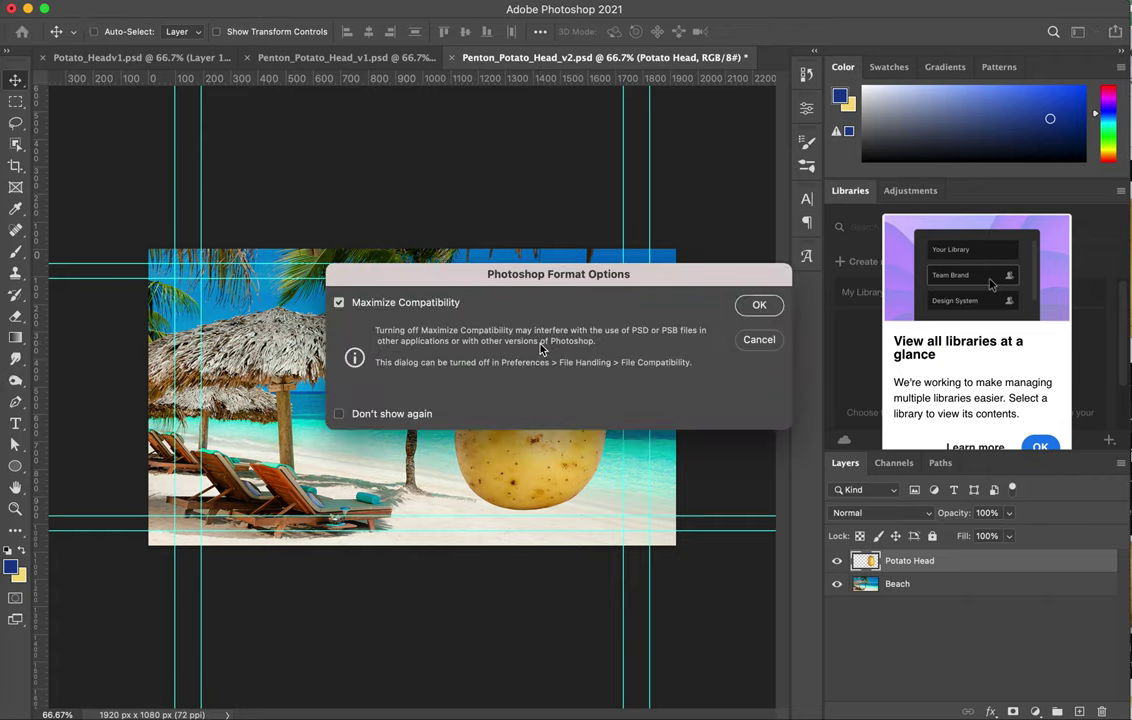
{"action": "left_click", "coordinate": [758, 305]}
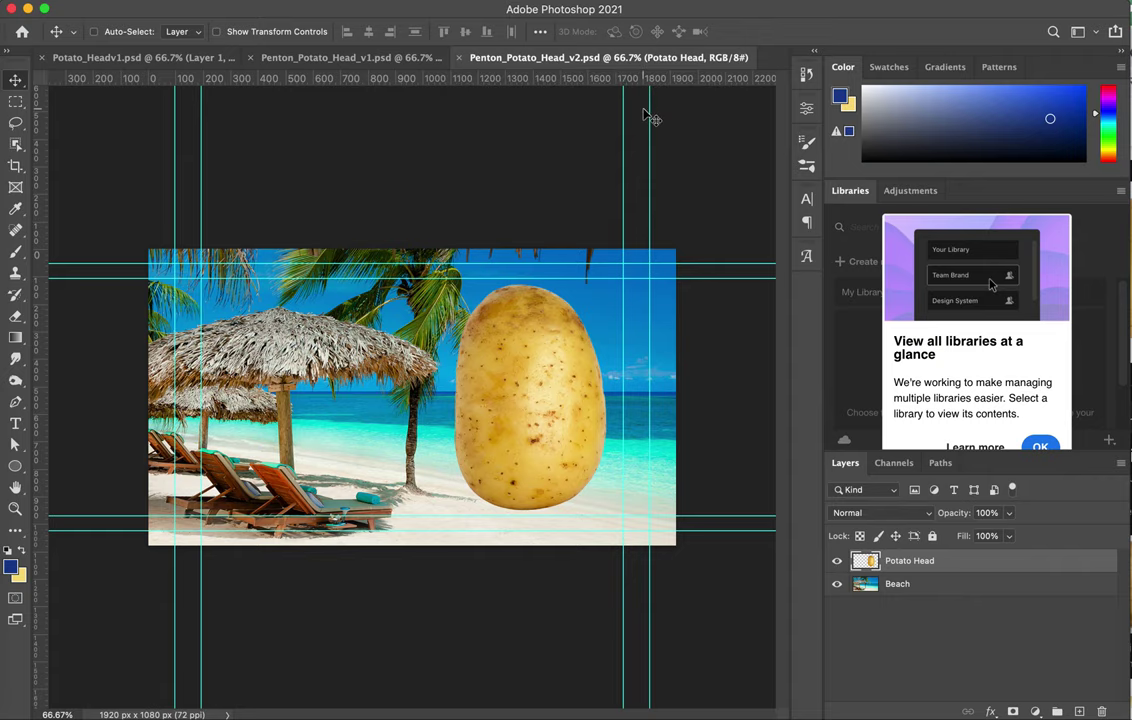
{"action": "key", "text": "super+Tab"}
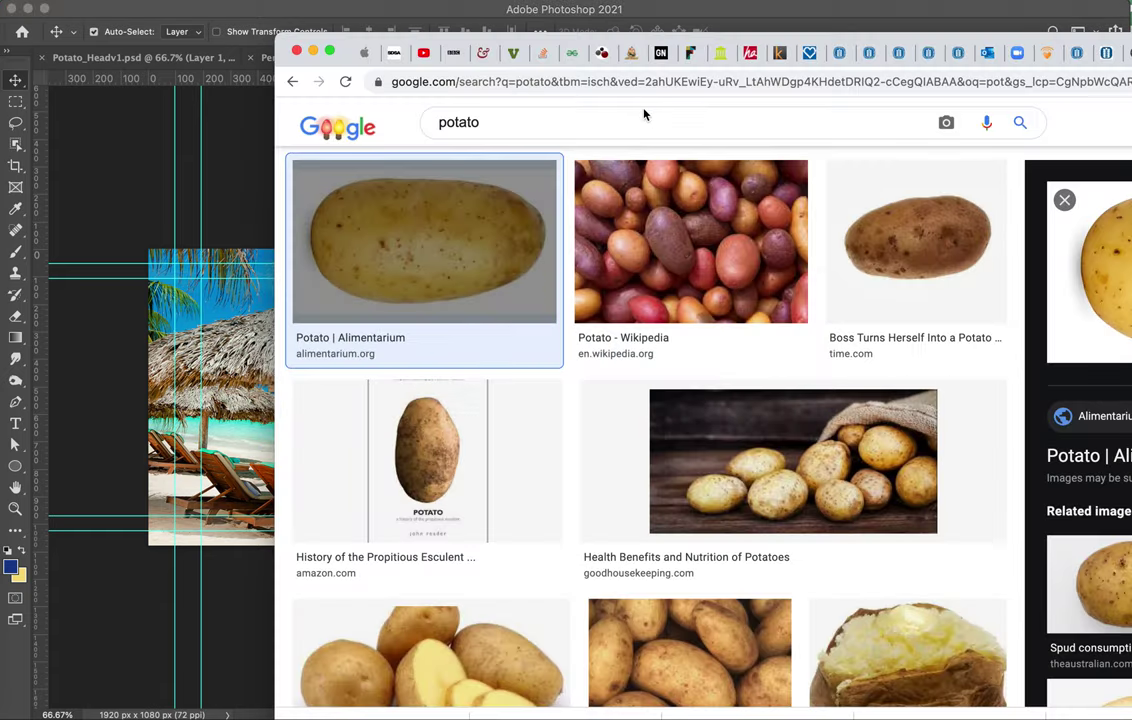
Replace the 'potato' search with a Google Images search for 'blueberry'.
{"action": "left_click_drag", "start_coordinate": [503, 121], "coordinate": [412, 124]}
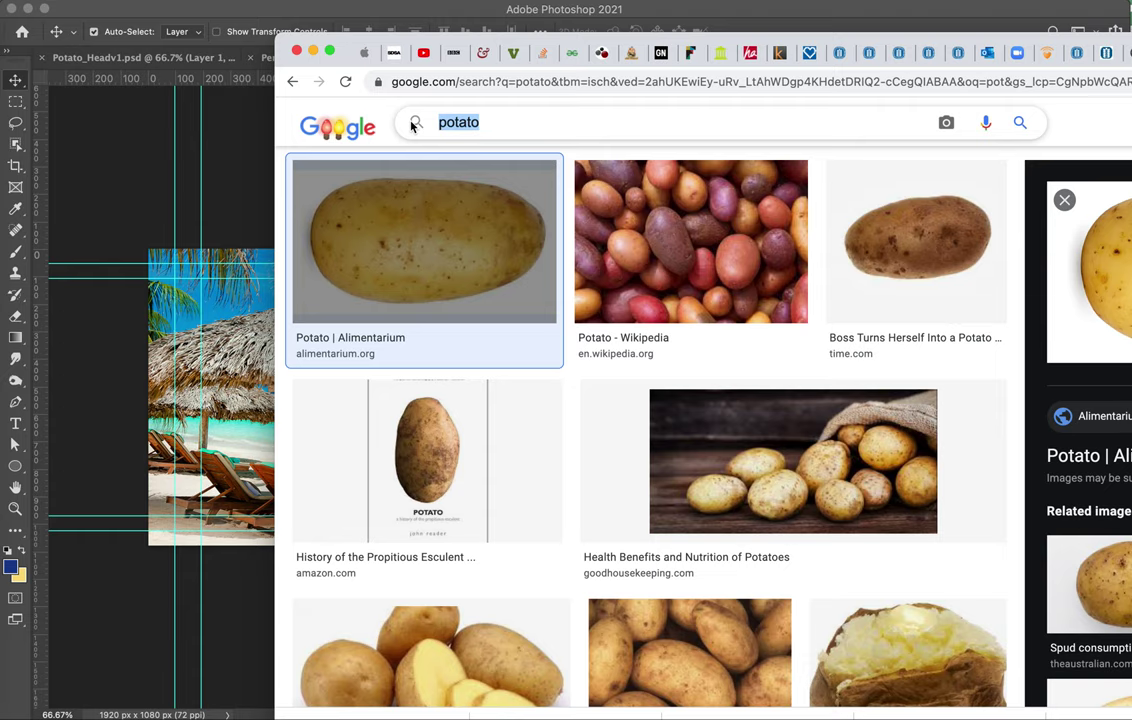
{"action": "type", "text": "blu"}
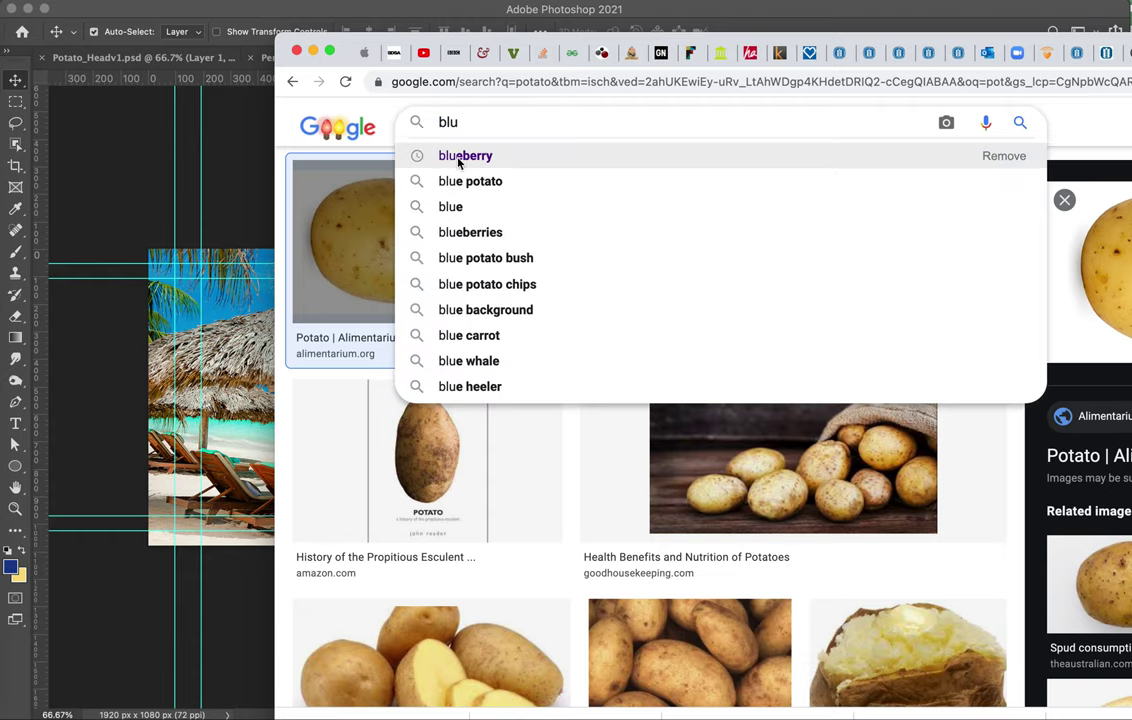
{"action": "left_click", "coordinate": [462, 156]}
Open the 688 × 415 preview of three blueberries with leaves.
{"action": "scroll", "coordinate": [873, 632], "scroll_direction": "down", "scroll_amount": 2}
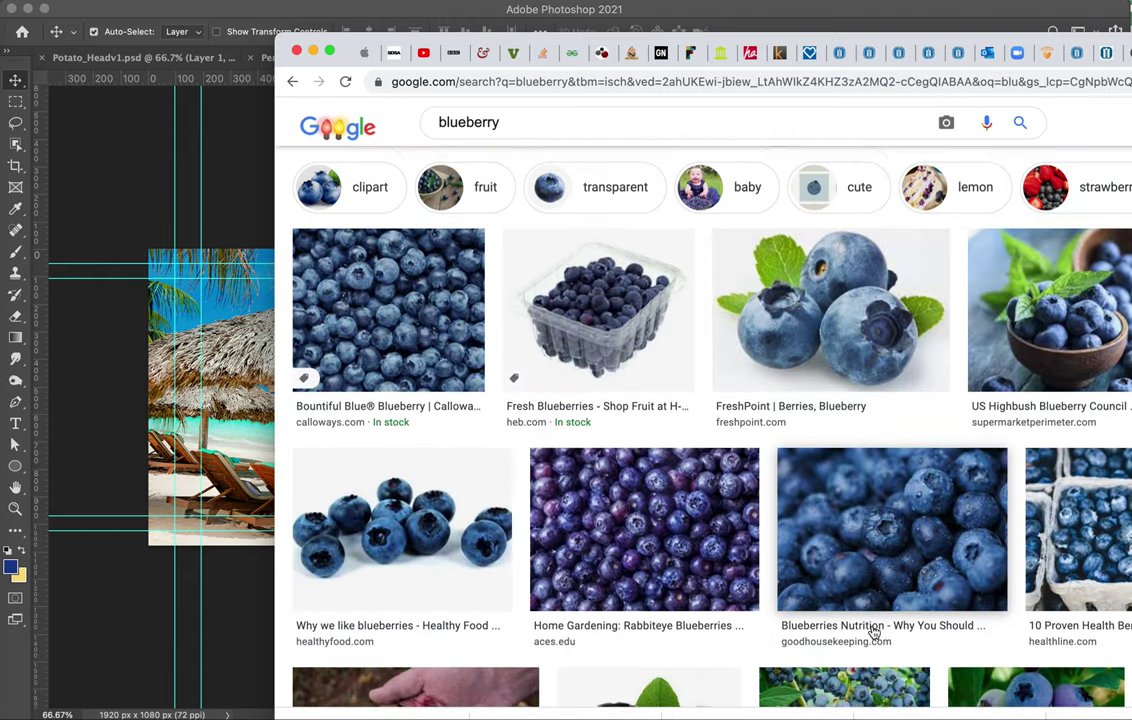
{"action": "scroll", "coordinate": [873, 632], "scroll_direction": "down", "scroll_amount": 5}
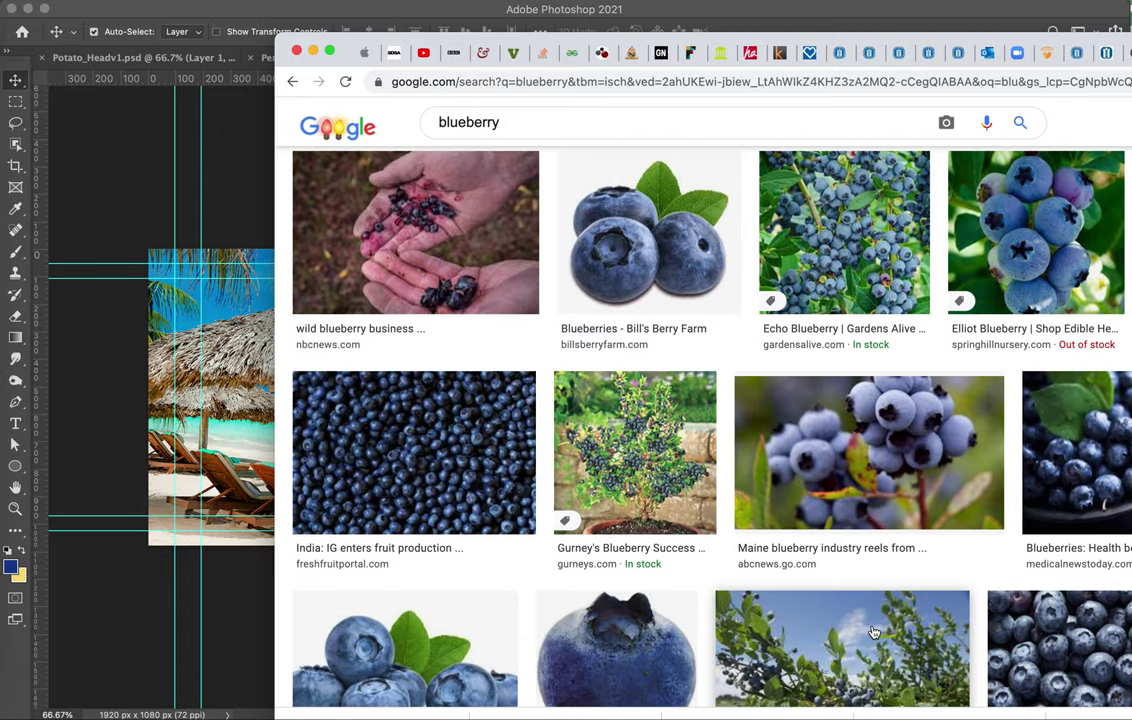
{"action": "scroll", "coordinate": [873, 632], "scroll_direction": "down", "scroll_amount": 1}
{"action": "scroll", "coordinate": [873, 632], "scroll_direction": "up", "scroll_amount": 1}
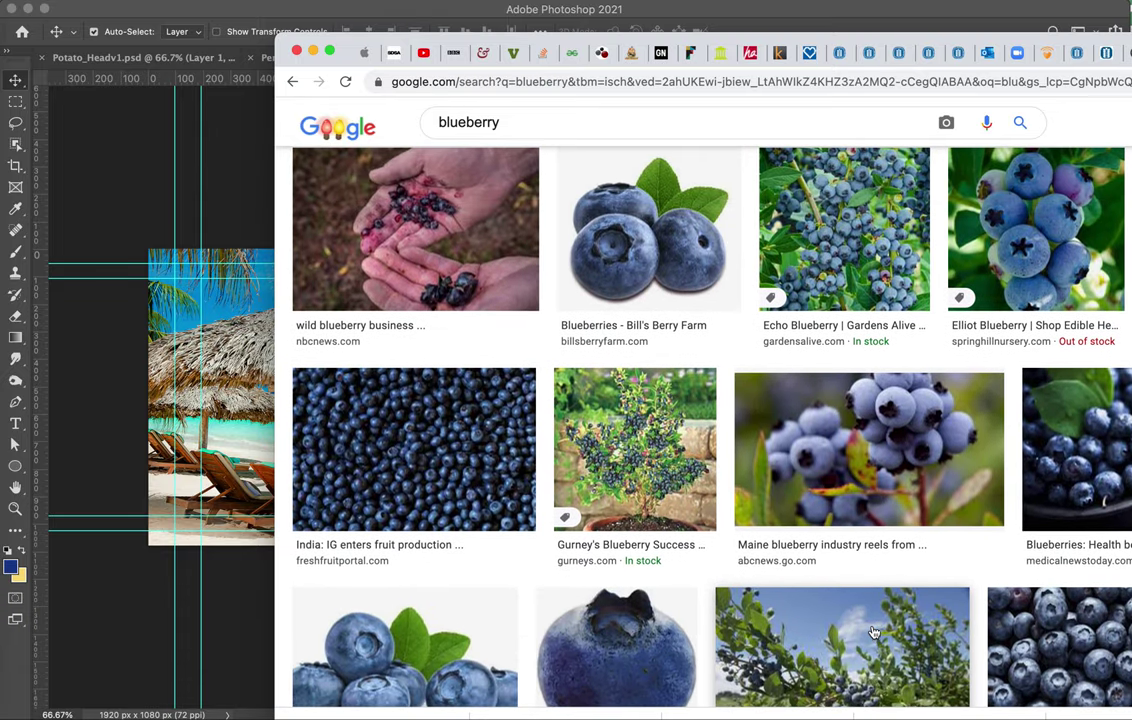
{"action": "scroll", "coordinate": [873, 632], "scroll_direction": "down", "scroll_amount": 3}
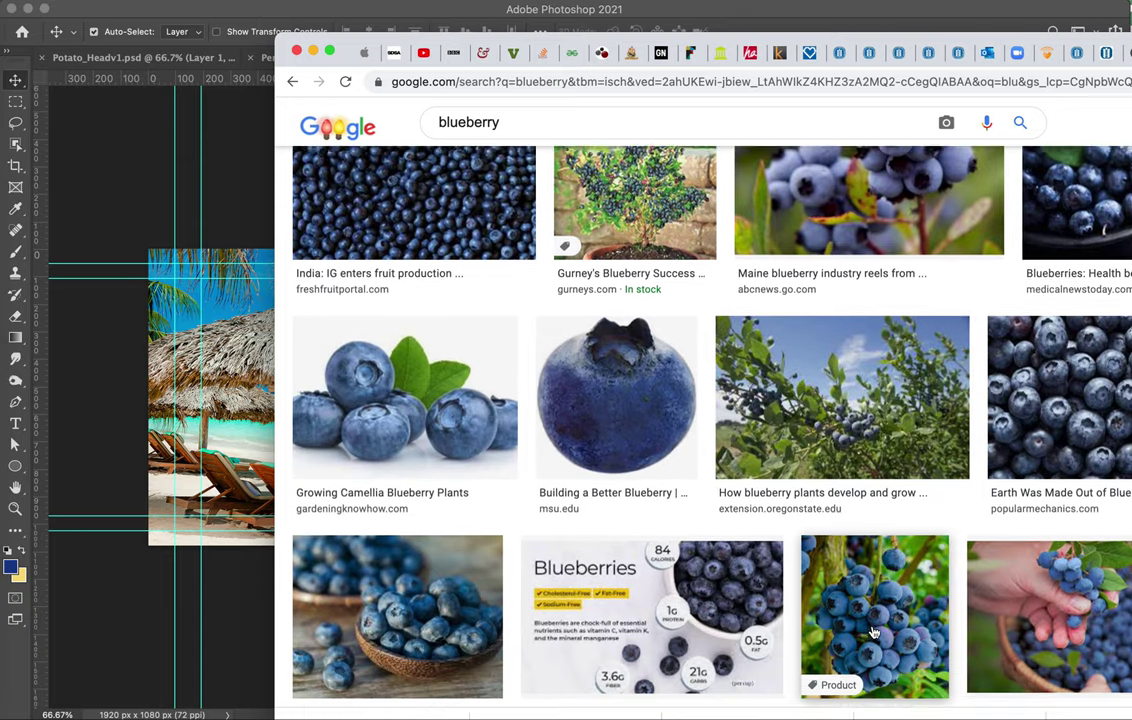
{"action": "scroll", "coordinate": [873, 632], "scroll_direction": "up", "scroll_amount": 4}
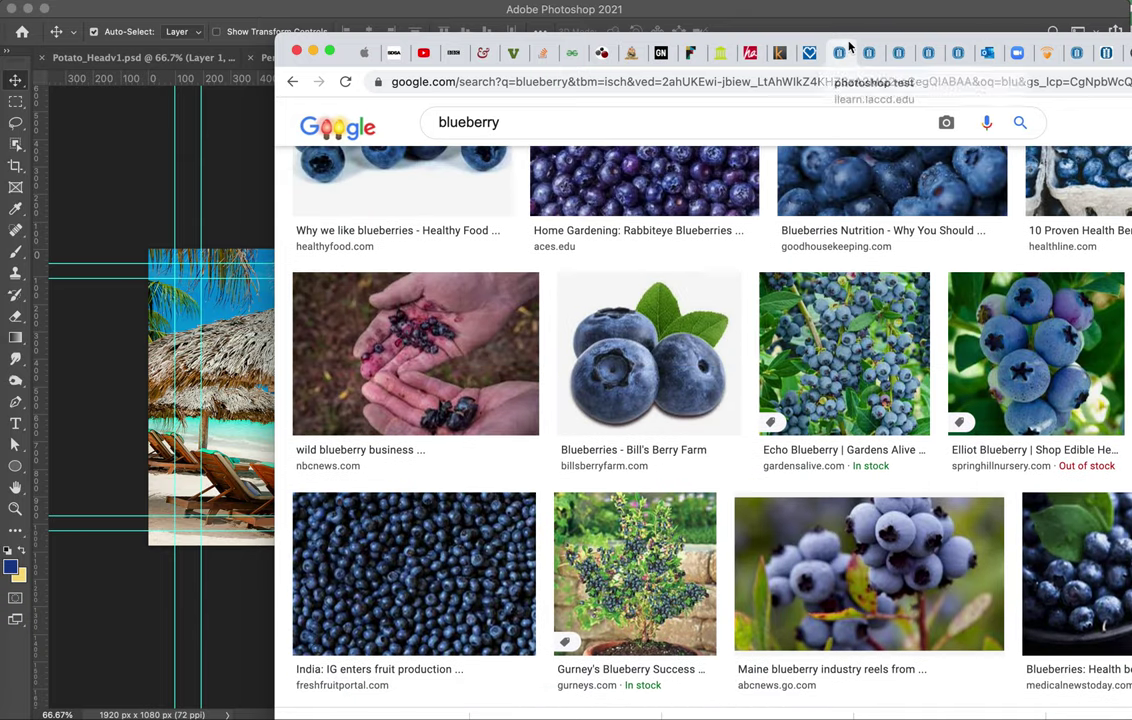
{"action": "left_click_drag", "start_coordinate": [713, 22], "coordinate": [633, 17]}
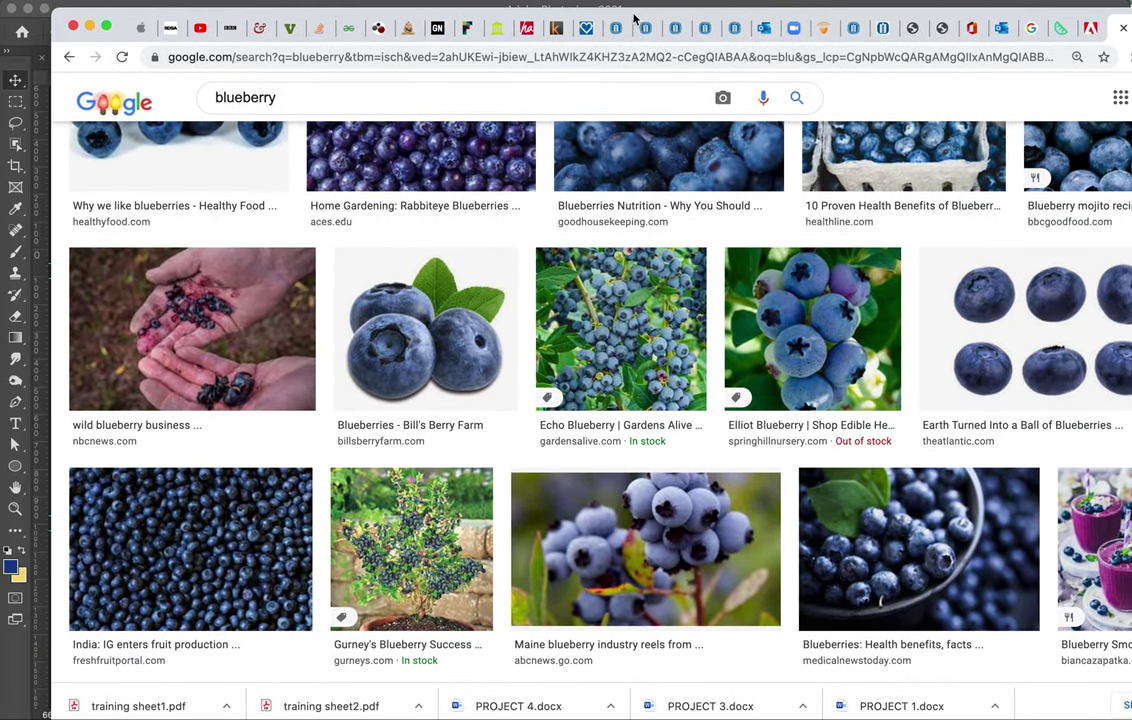
{"action": "scroll", "coordinate": [701, 340], "scroll_direction": "up", "scroll_amount": 2}
{"action": "scroll", "coordinate": [701, 340], "scroll_direction": "up", "scroll_amount": 5}
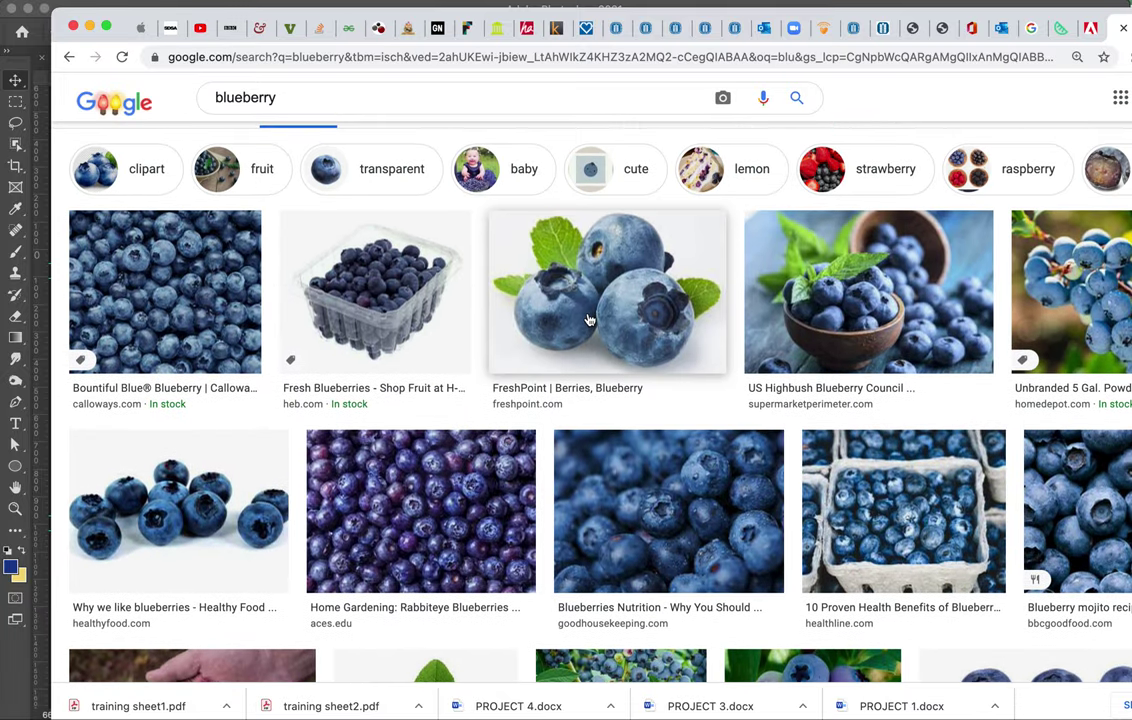
{"action": "scroll", "coordinate": [589, 320], "scroll_direction": "down", "scroll_amount": 12}
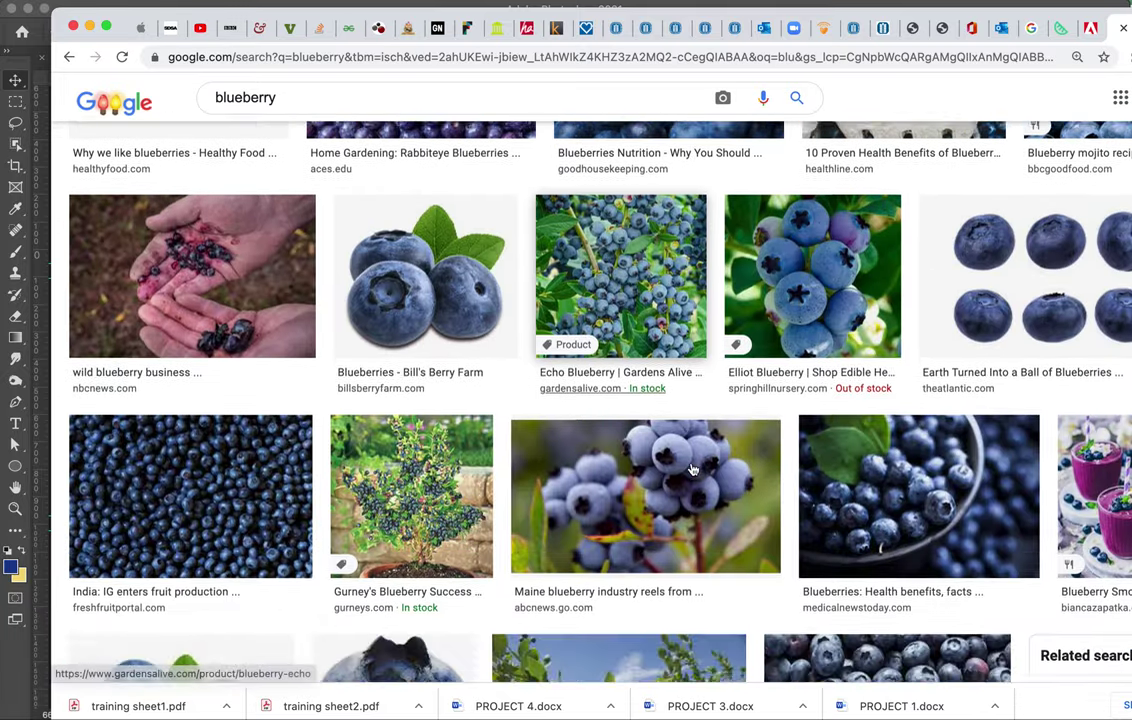
{"action": "scroll", "coordinate": [693, 469], "scroll_direction": "down", "scroll_amount": 5}
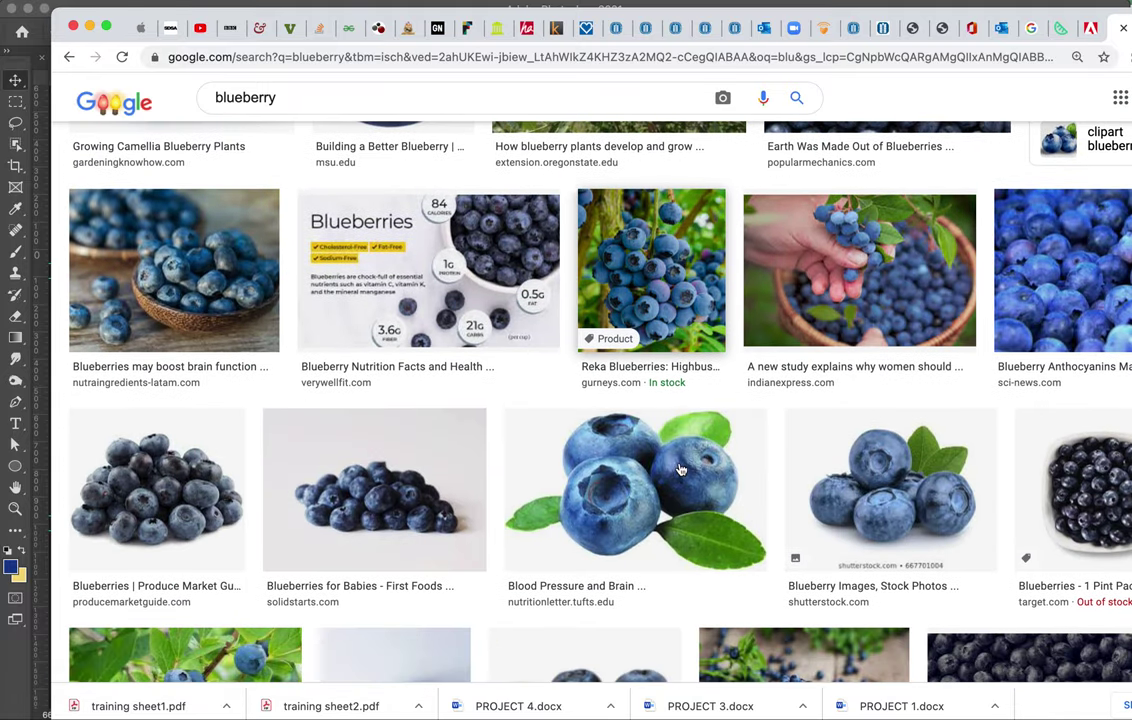
{"action": "left_click", "coordinate": [627, 505]}
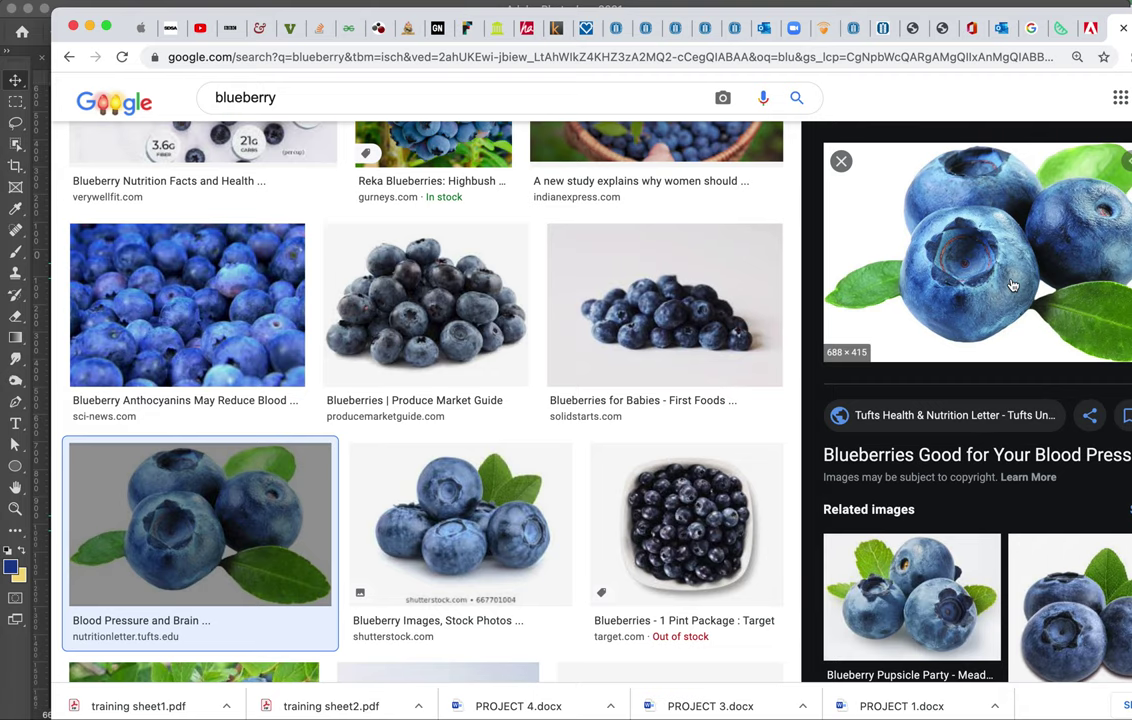
Drag the blueberry photo from Chrome into the beach document, beside the potato.
{"action": "left_click_drag", "start_coordinate": [452, 14], "coordinate": [678, 82]}
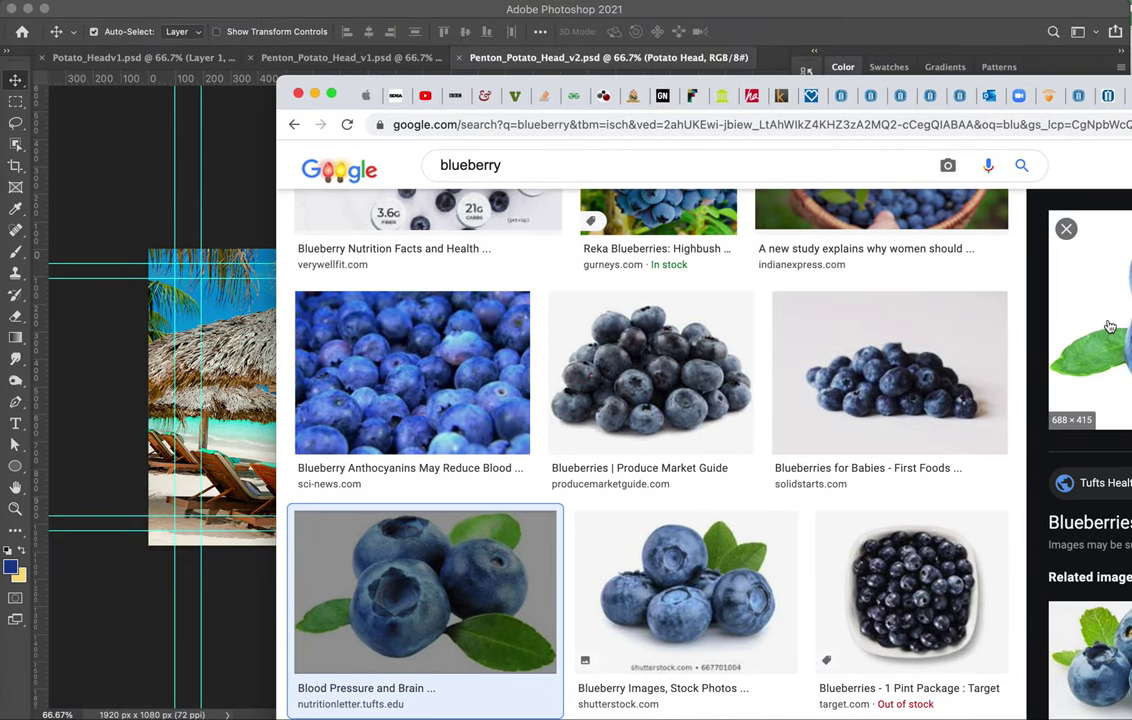
{"action": "left_click_drag", "start_coordinate": [1063, 334], "coordinate": [190, 393]}
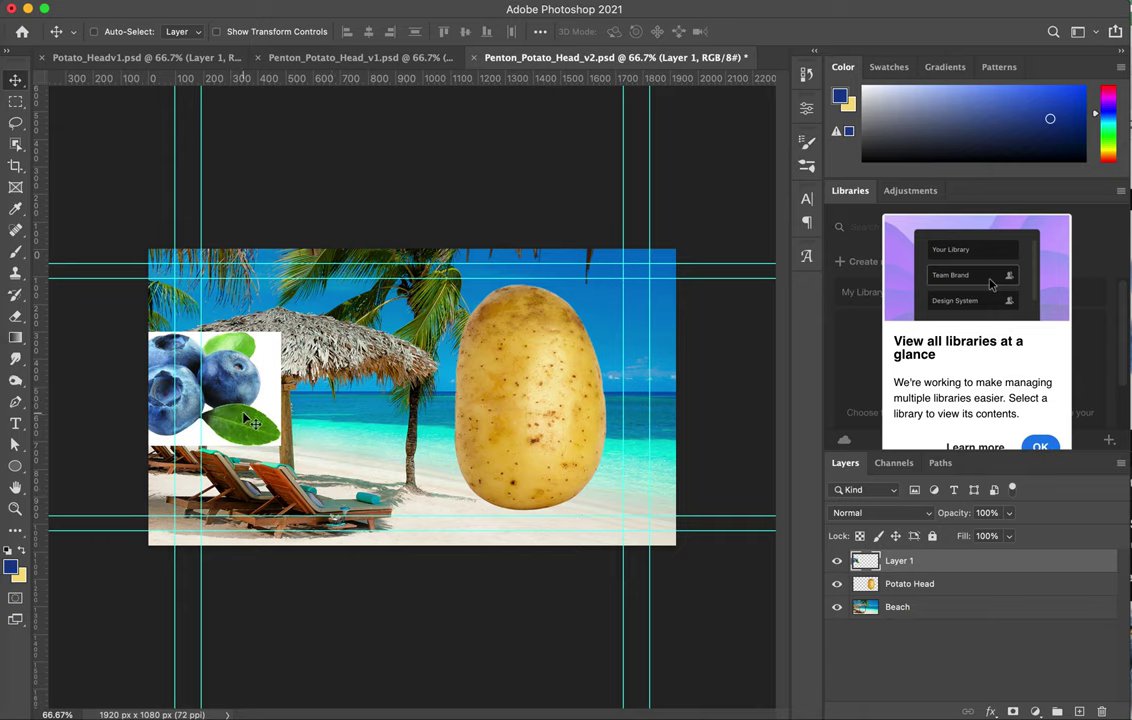
{"action": "left_click_drag", "start_coordinate": [244, 417], "coordinate": [417, 426]}
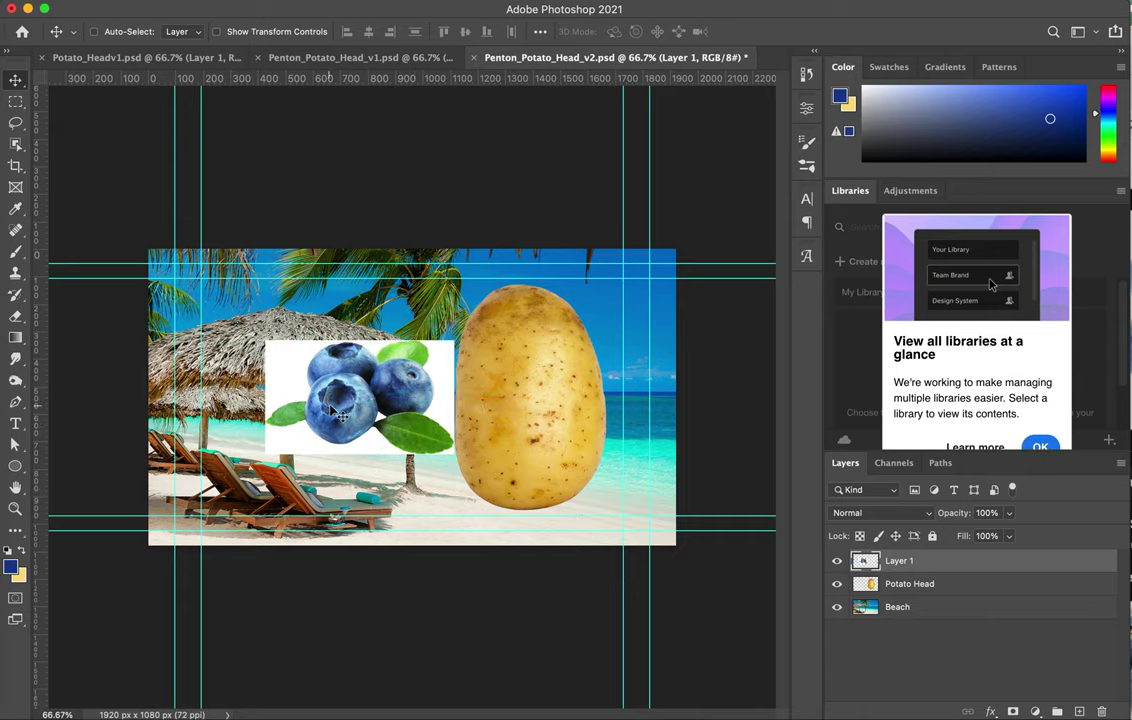
Cut one blueberry onto new Layer 2 and delete the original photo layer.
{"action": "left_click", "coordinate": [17, 146]}
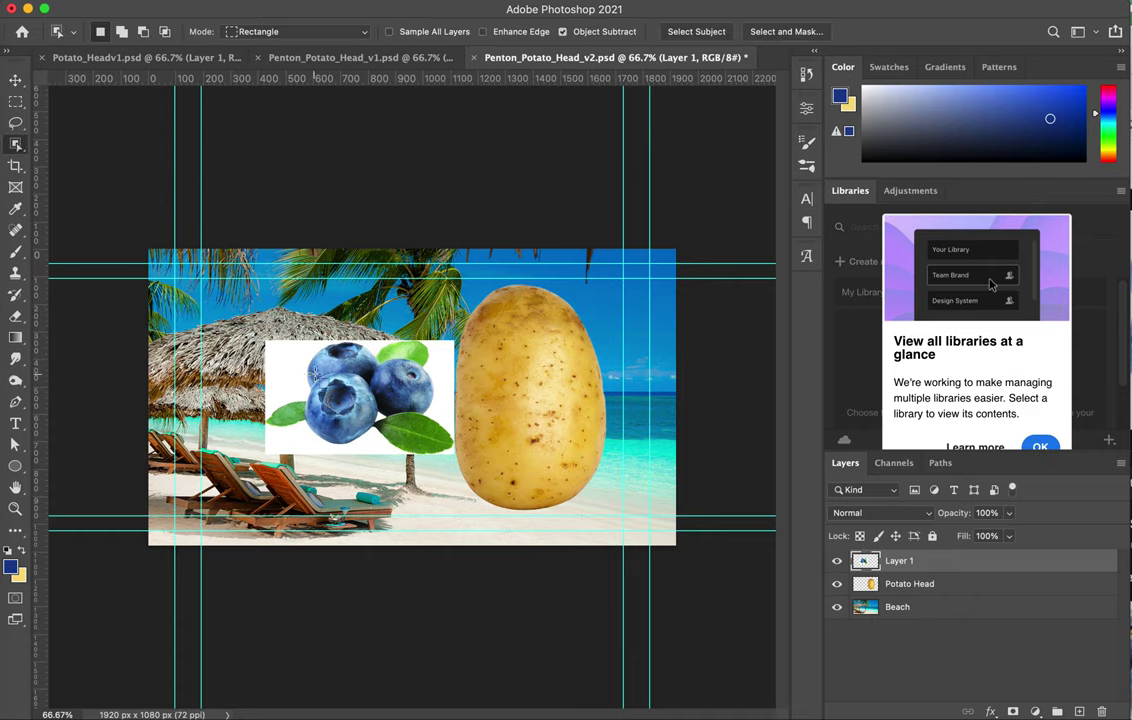
{"action": "left_click_drag", "start_coordinate": [301, 373], "coordinate": [385, 449]}
{"action": "key", "text": "ctrl+j"}
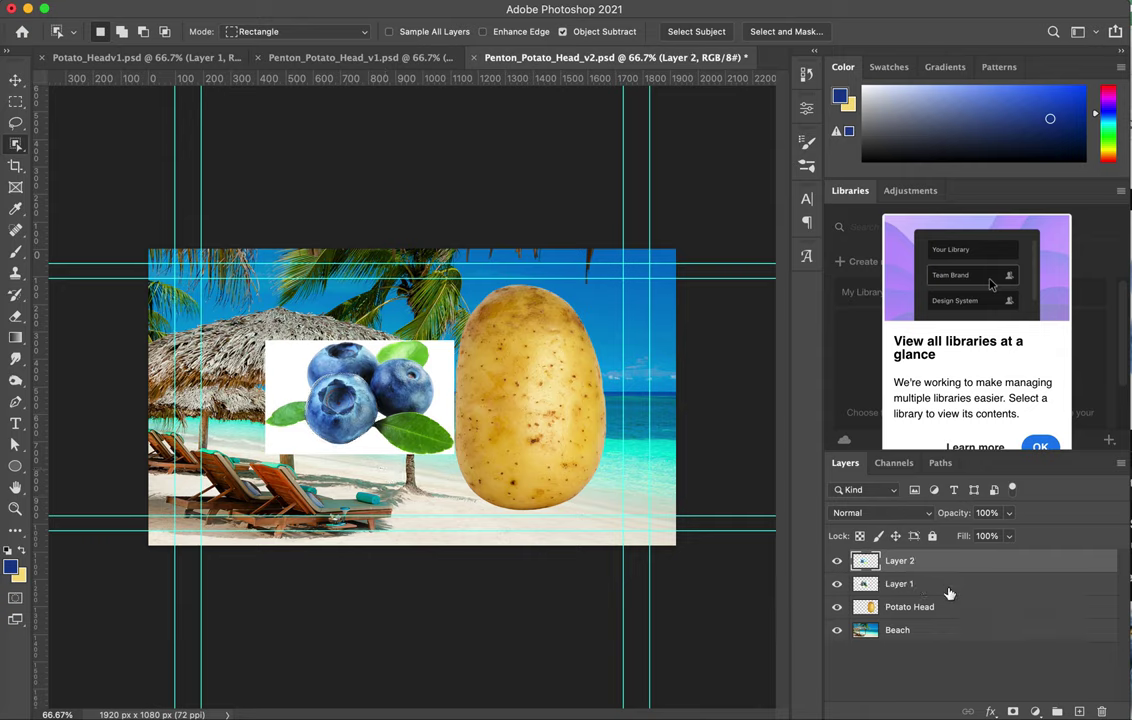
{"action": "left_click_drag", "start_coordinate": [983, 586], "coordinate": [1101, 712]}
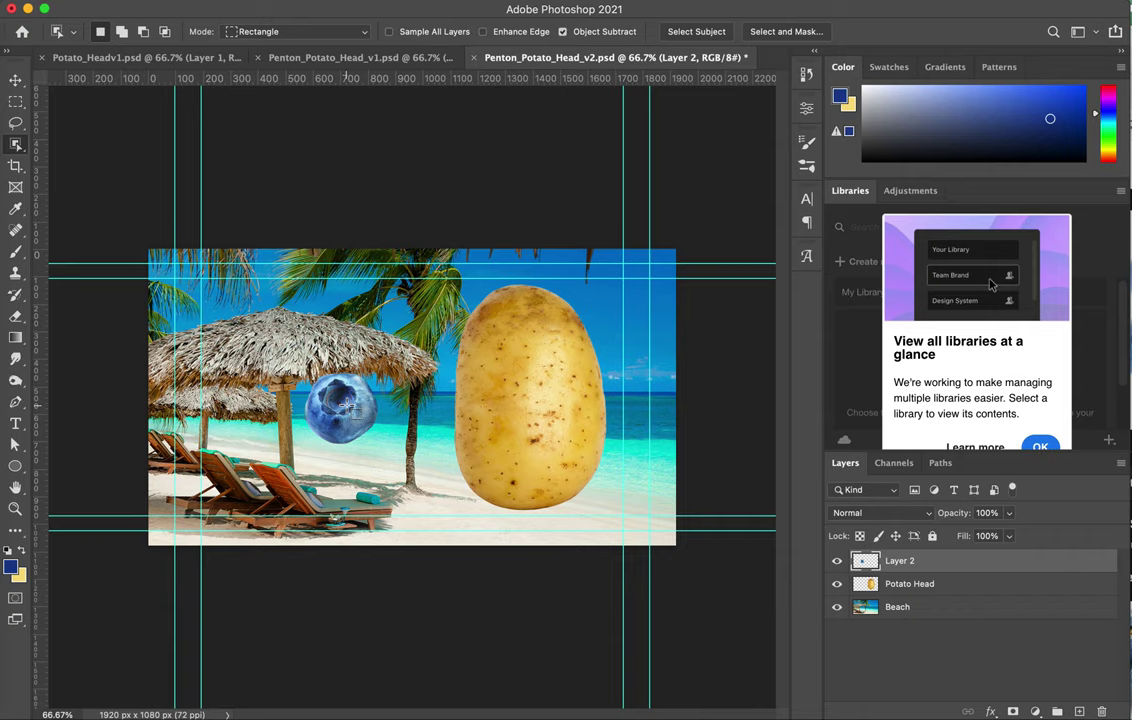
Shrink the blueberry to about 70% and place it on the potato's upper left.
{"action": "left_click", "coordinate": [15, 82]}
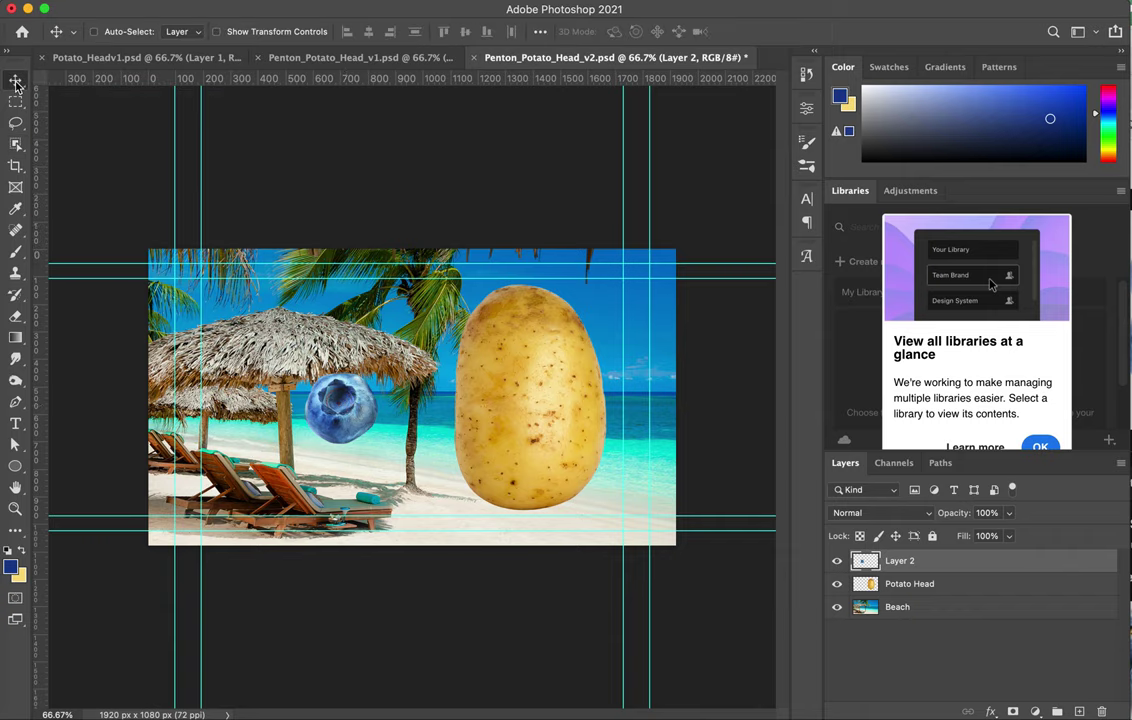
{"action": "left_click_drag", "start_coordinate": [350, 415], "coordinate": [502, 363]}
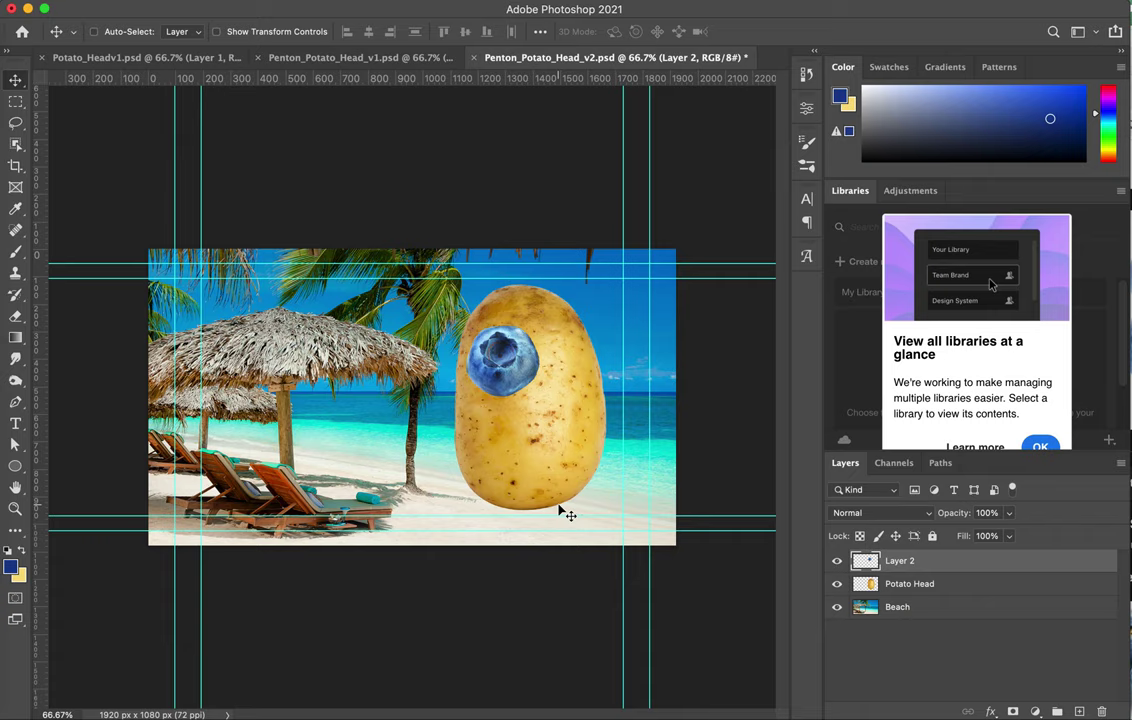
{"action": "key", "text": "super+t"}
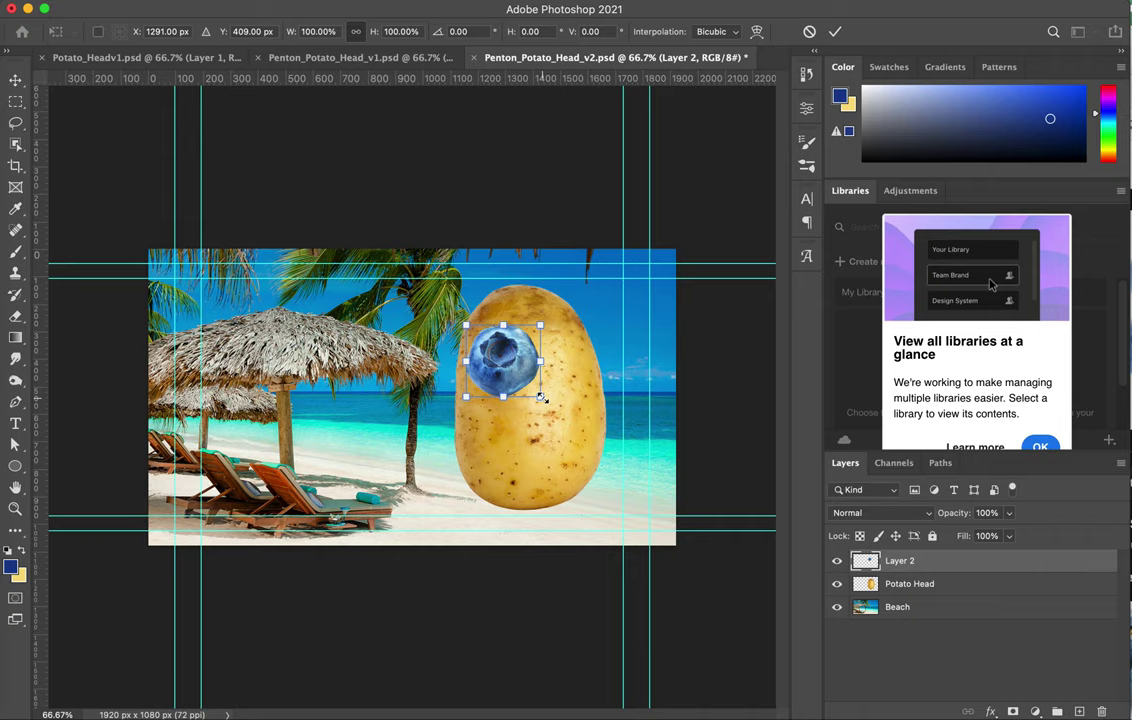
{"action": "left_click_drag", "start_coordinate": [541, 398], "coordinate": [529, 393]}
{"action": "key", "text": "Return"}
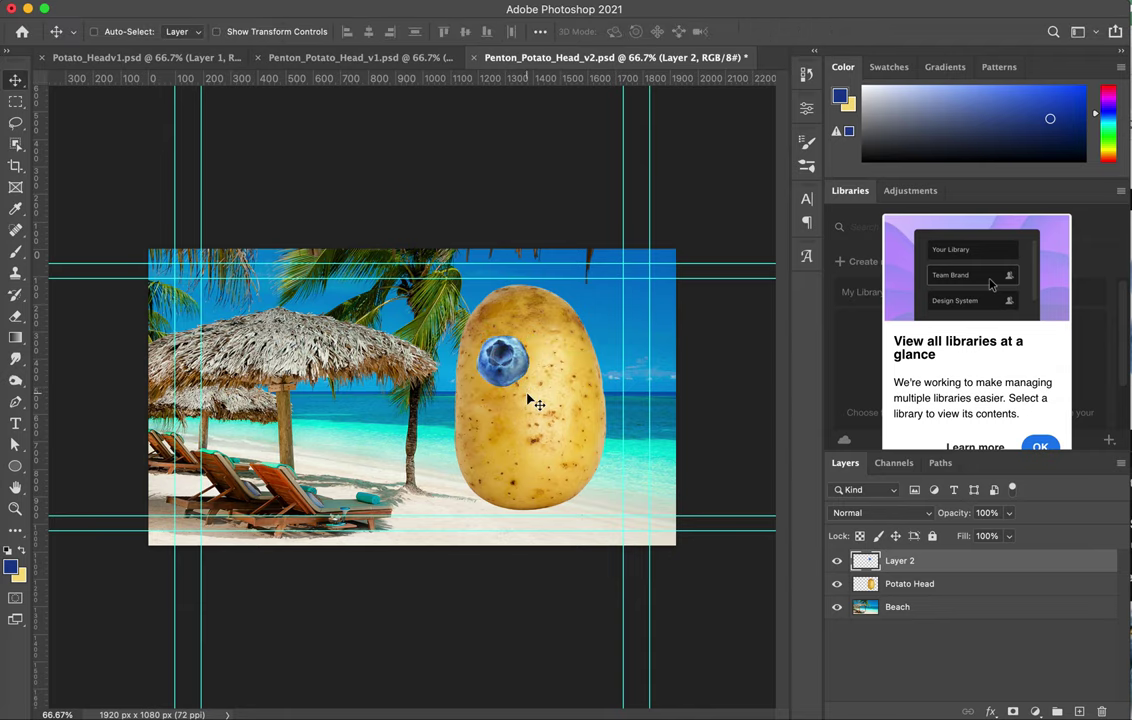
{"action": "left_click_drag", "start_coordinate": [505, 378], "coordinate": [500, 378]}
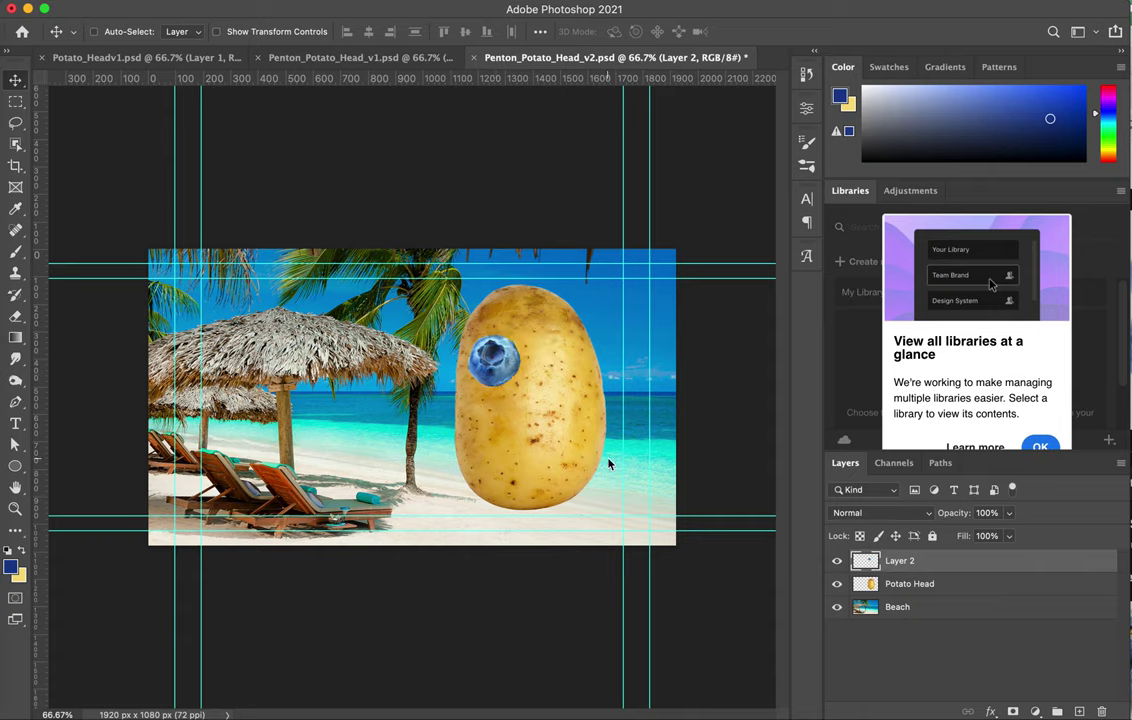
Rename the blueberry layer to 'Eye Left'.
{"action": "double_click", "coordinate": [898, 561]}
{"action": "type", "text": "Ey"}
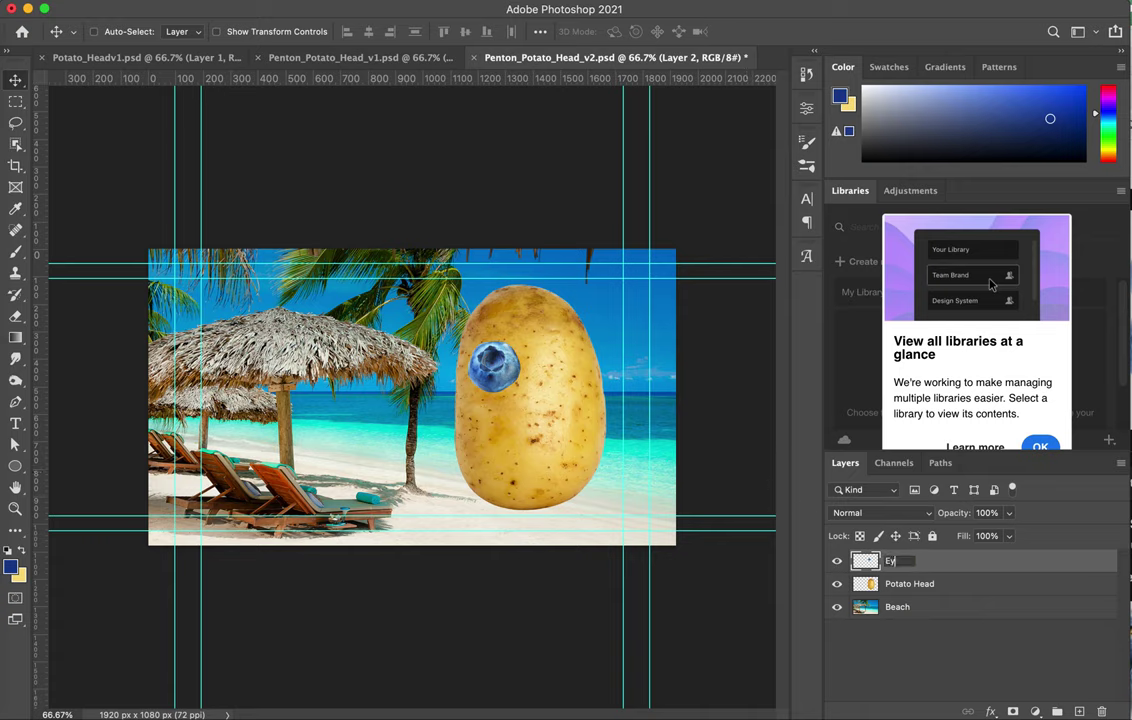
{"action": "type", "text": "e Left"}
{"action": "left_click", "coordinate": [1010, 565]}
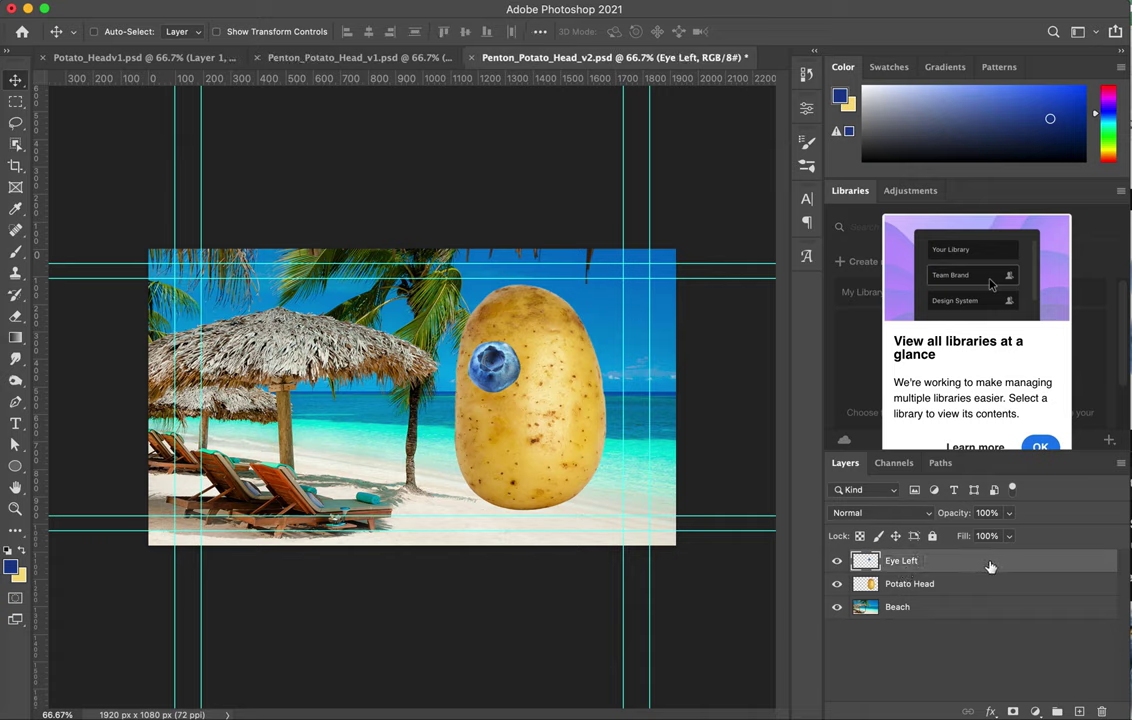
Duplicate the eye, move the copy to the potato's upper right, and name it 'Eye Right'.
{"action": "left_click_drag", "start_coordinate": [990, 567], "coordinate": [1079, 712]}
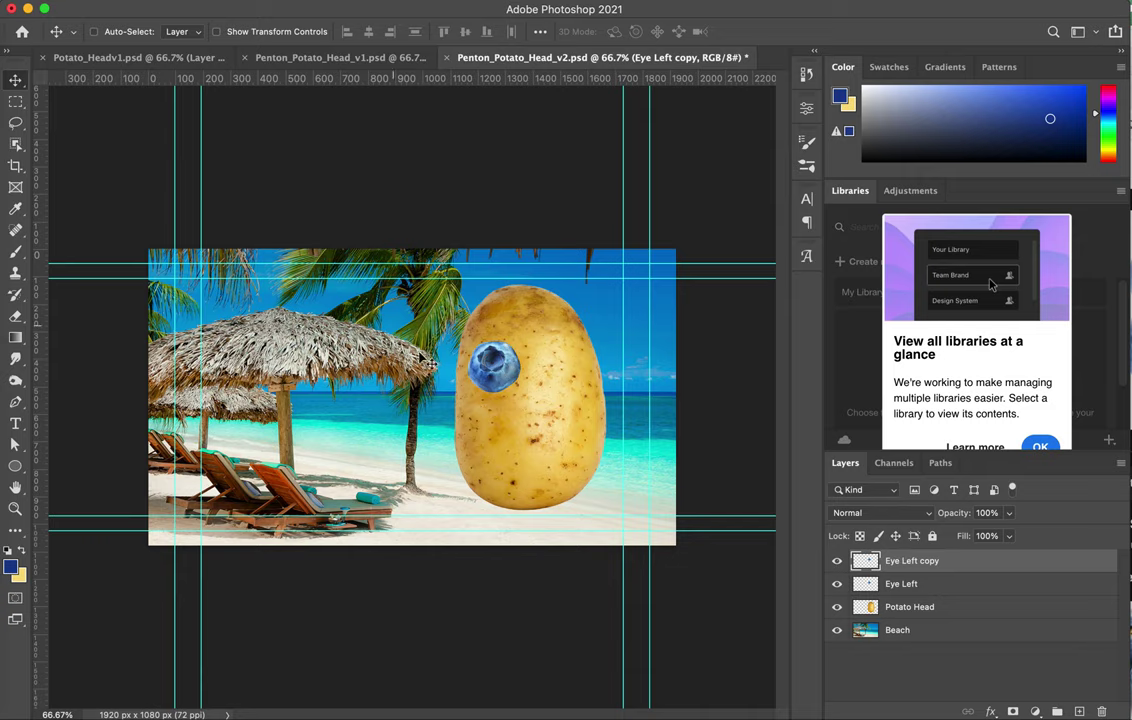
{"action": "left_click_drag", "start_coordinate": [490, 378], "coordinate": [548, 384]}
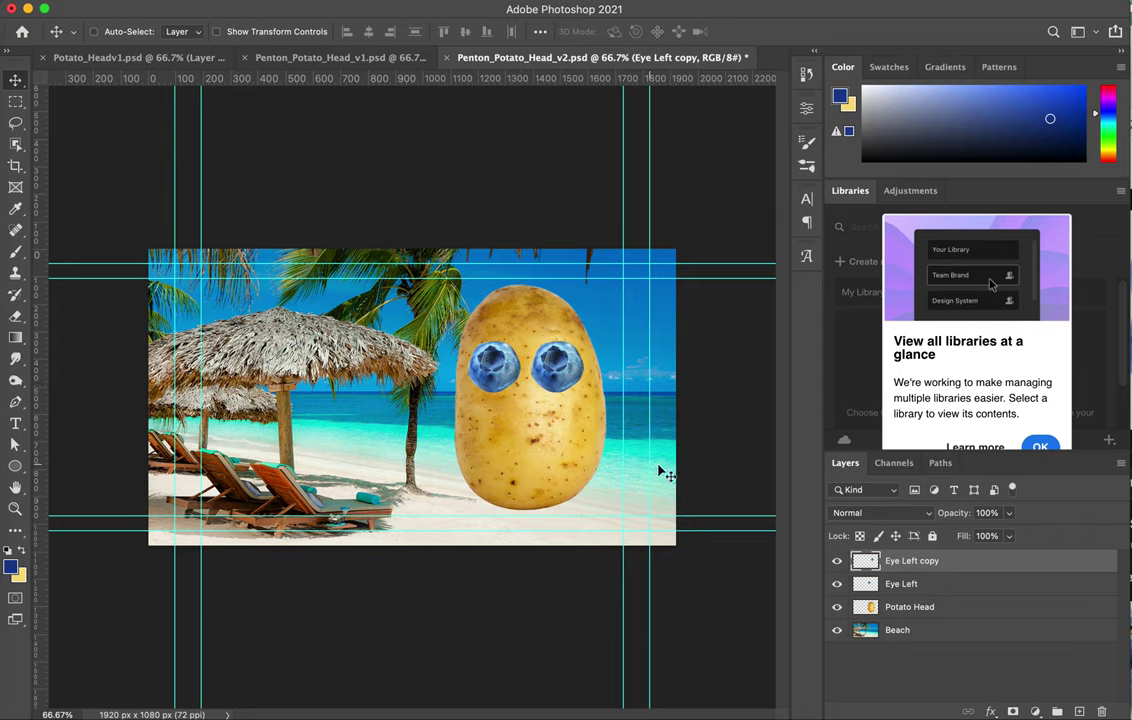
{"action": "double_click", "coordinate": [908, 562]}
{"action": "left_click", "coordinate": [902, 564]}
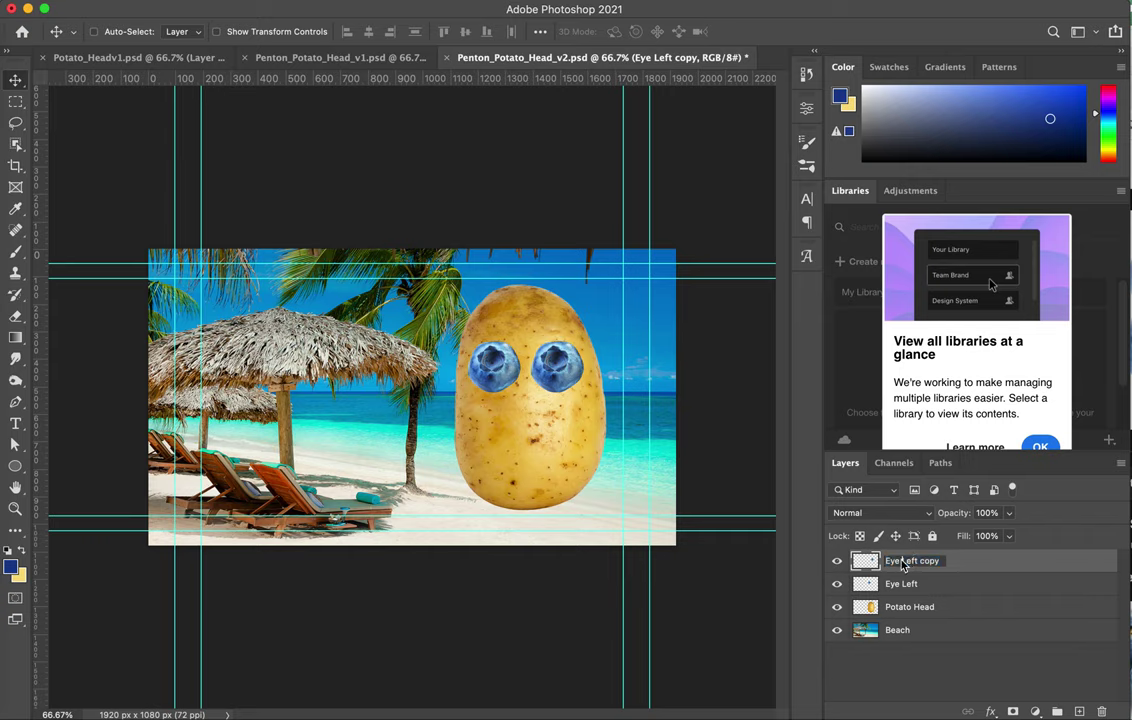
{"action": "key", "text": "shift+End"}
{"action": "type", "text": "Right"}
{"action": "left_click", "coordinate": [979, 561]}
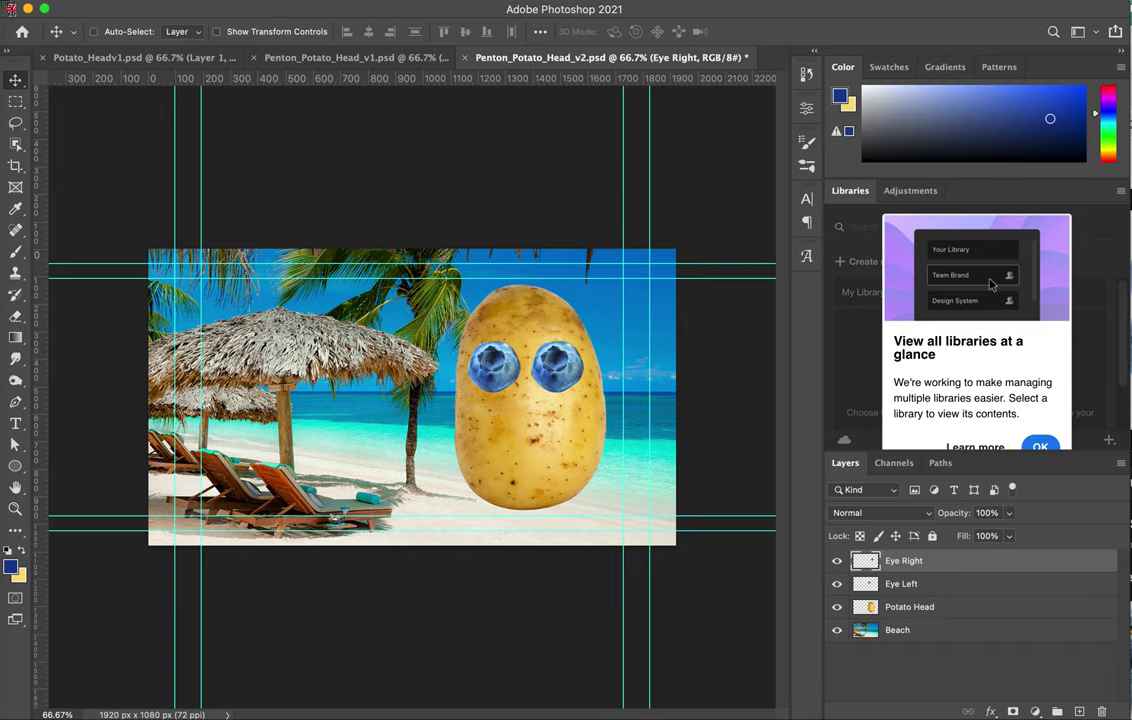
Capture a screenshot of the finished potato head with both blueberry eyes.
{"action": "left_click_drag", "start_coordinate": [1, 1], "coordinate": [1100, 712]}
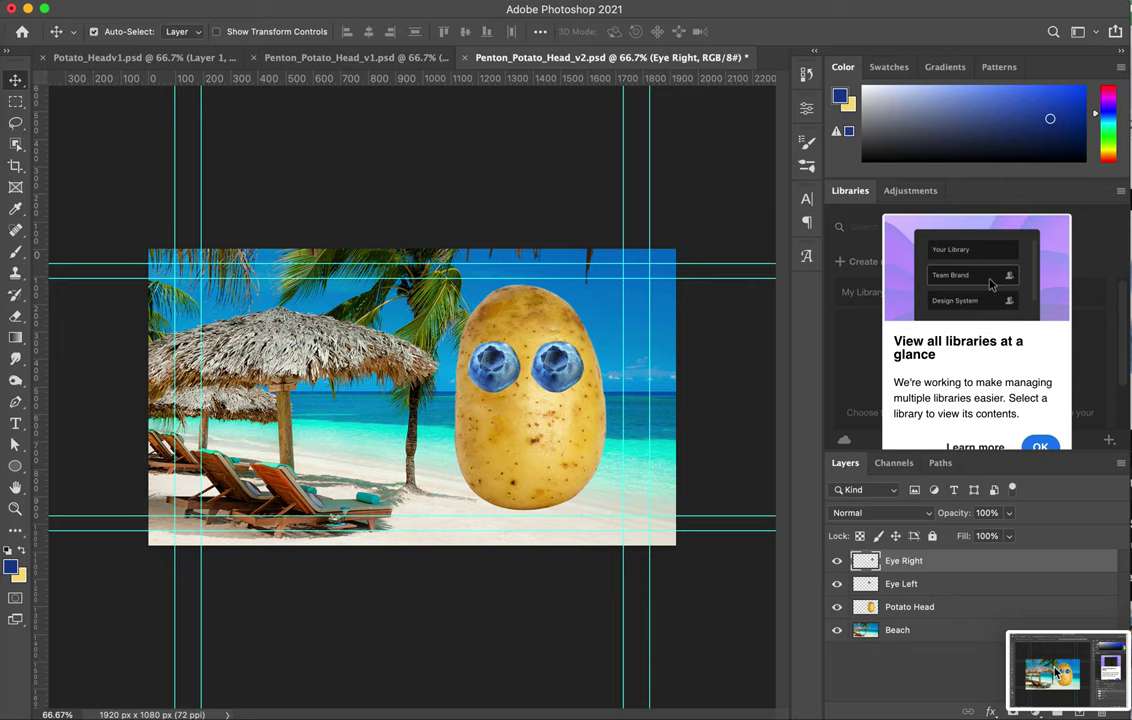
Save the potato-head composition as Penton_Potato_Head_v2.psd.
{"action": "key", "text": "super+s"}
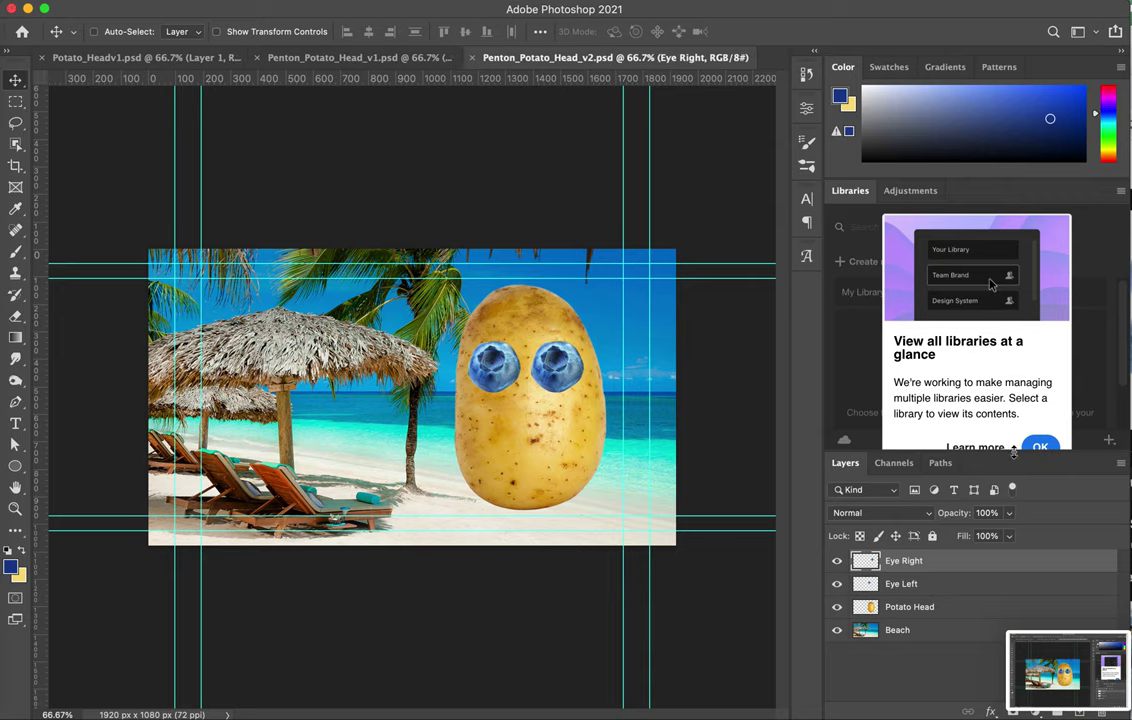